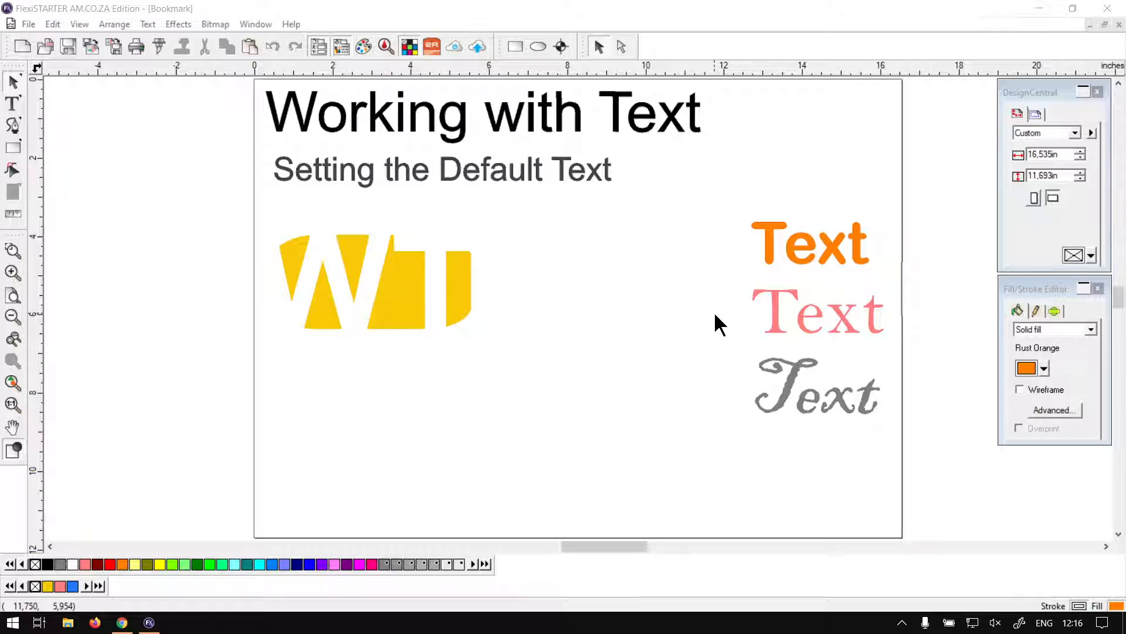
Step: Type the word 'Test' near the top centre of the page
click(552, 270)
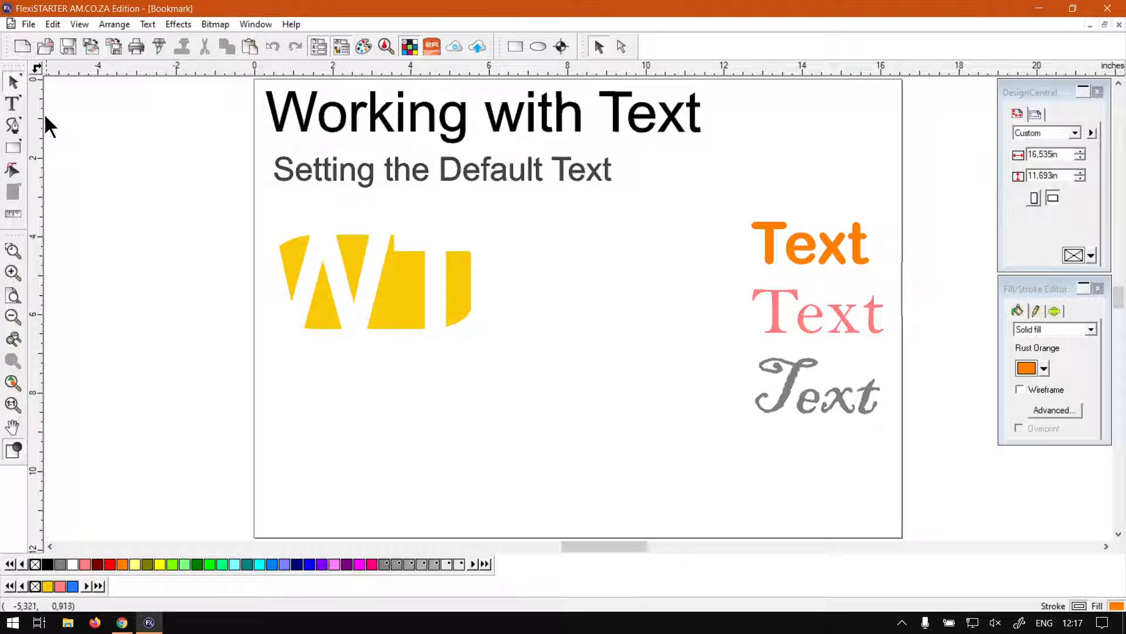
click(12, 105)
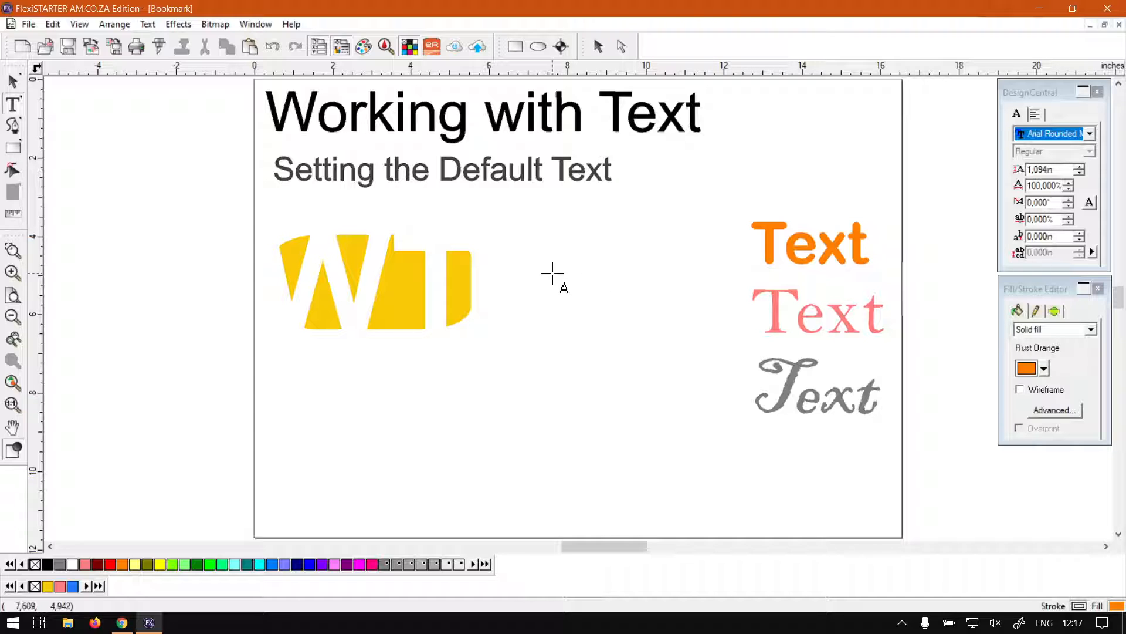
click(590, 313)
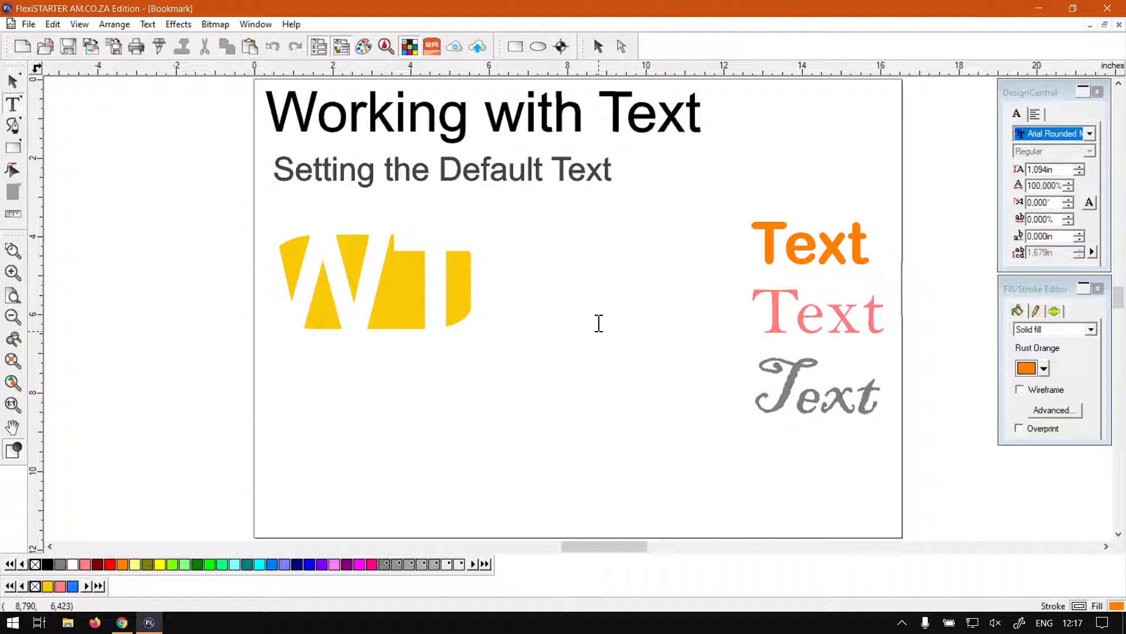
text(Test)
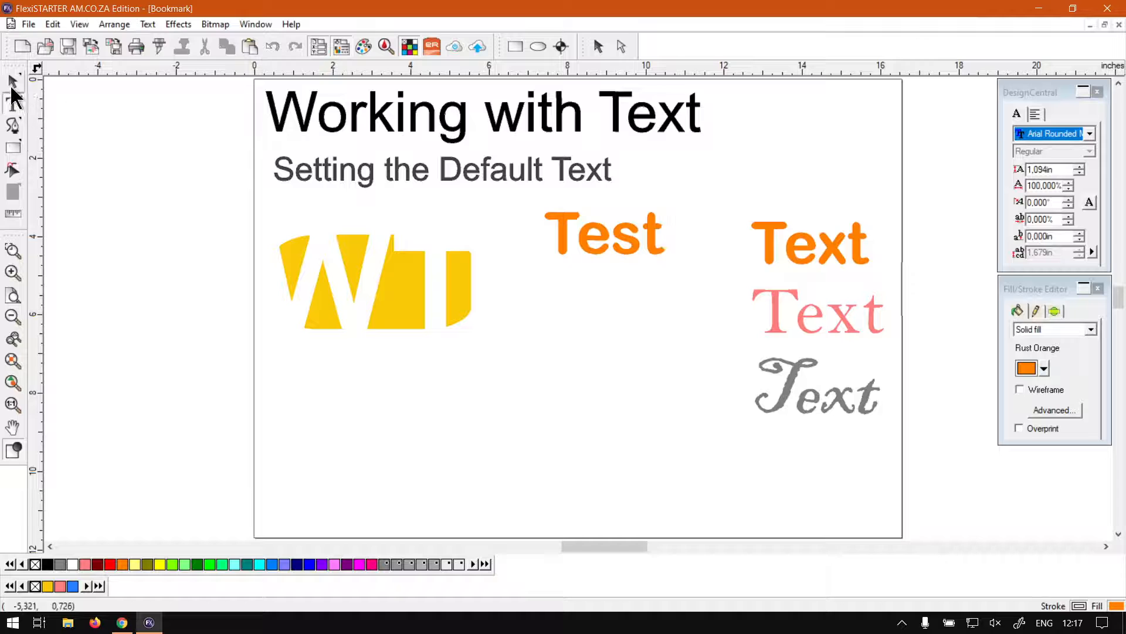
click(13, 83)
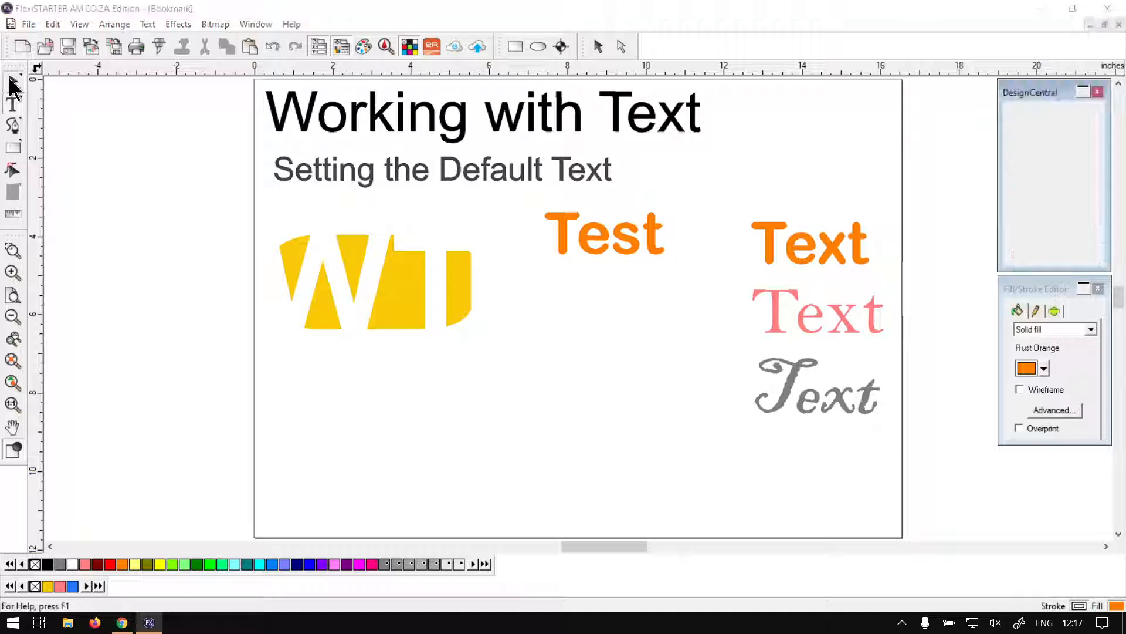
Step: Restyle 'Test' as gray Bahnschrift Light SemiCondensed at 0.894in
click(1053, 109)
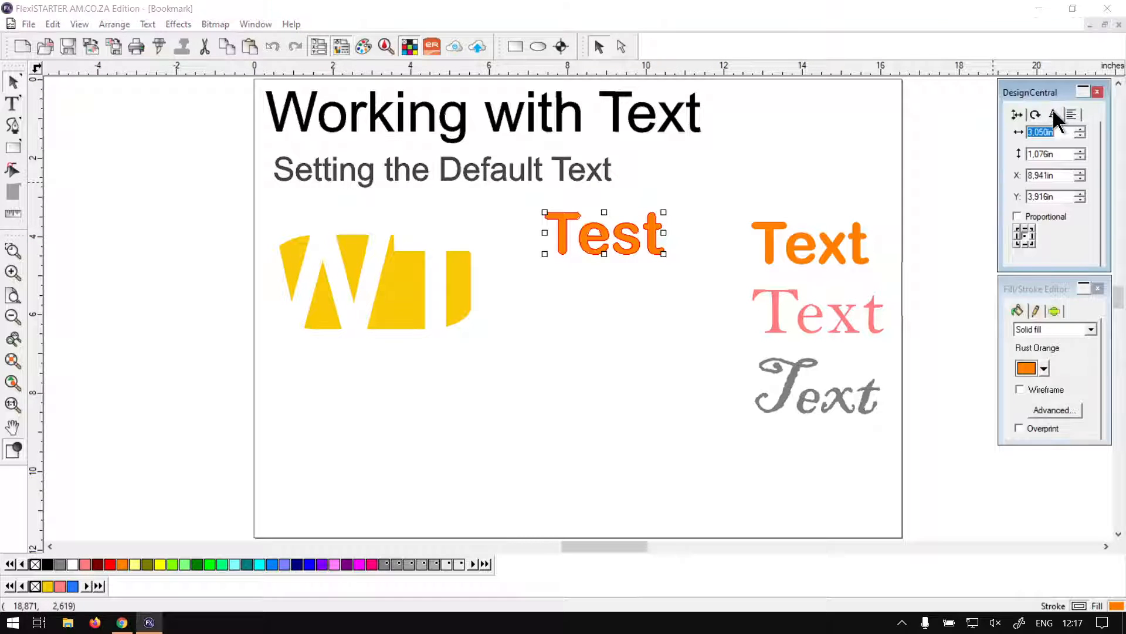
click(1055, 130)
click(1054, 222)
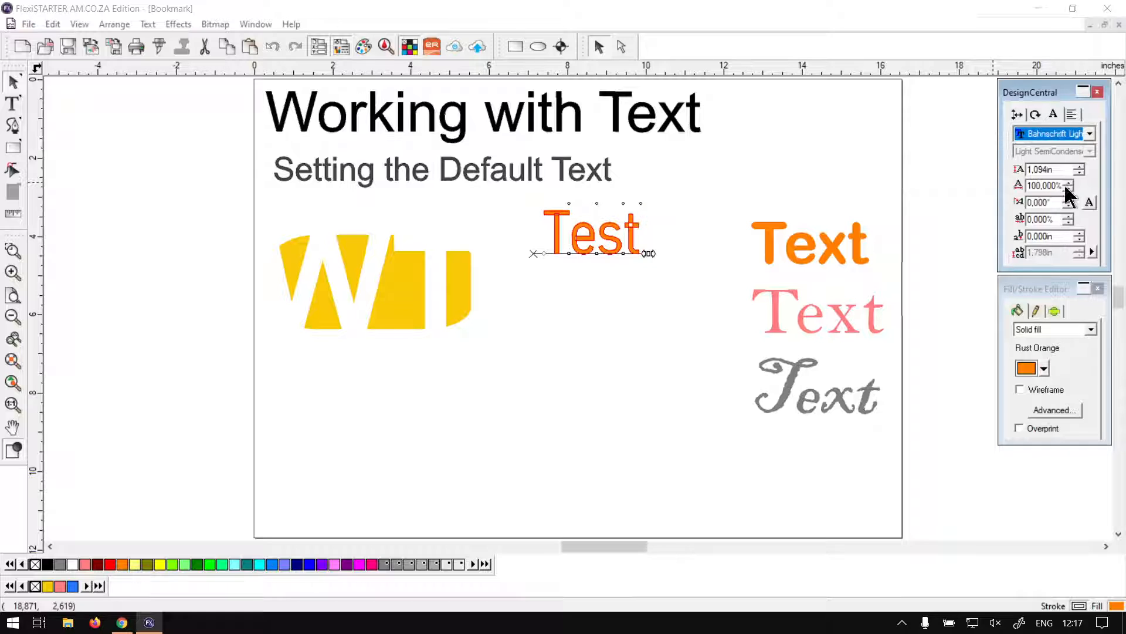
click(1080, 171)
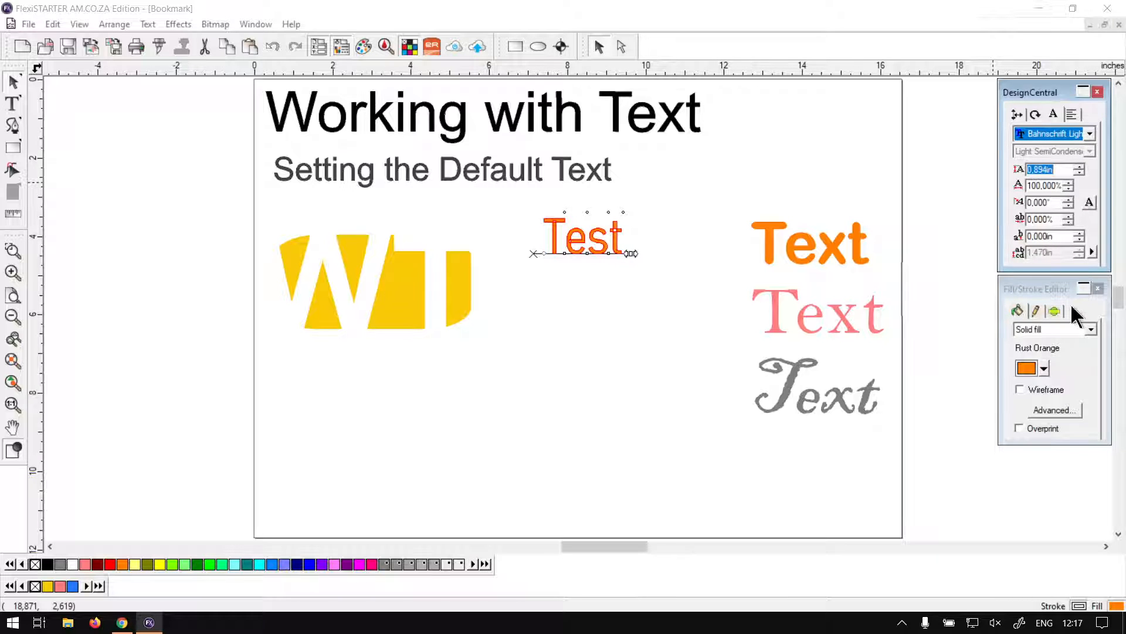
click(1044, 368)
click(1042, 413)
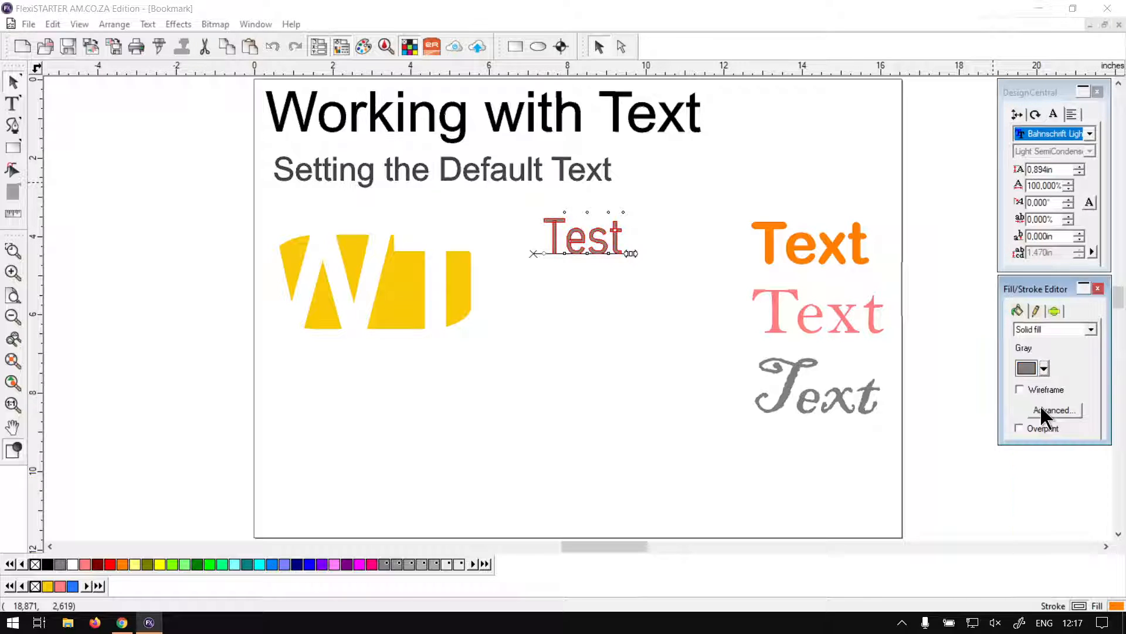
Step: Start a new text entry just below the gray 'Test'
click(590, 338)
click(14, 104)
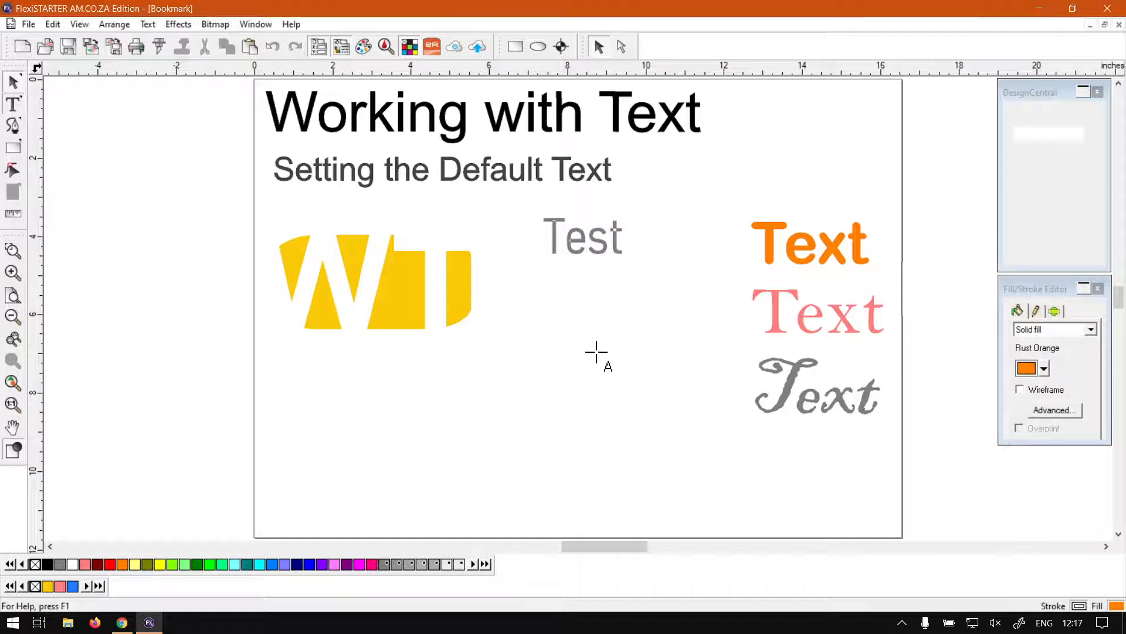
click(554, 316)
Step: Type an orange 'Test' and move it directly under the gray 'Test'
text(Test)
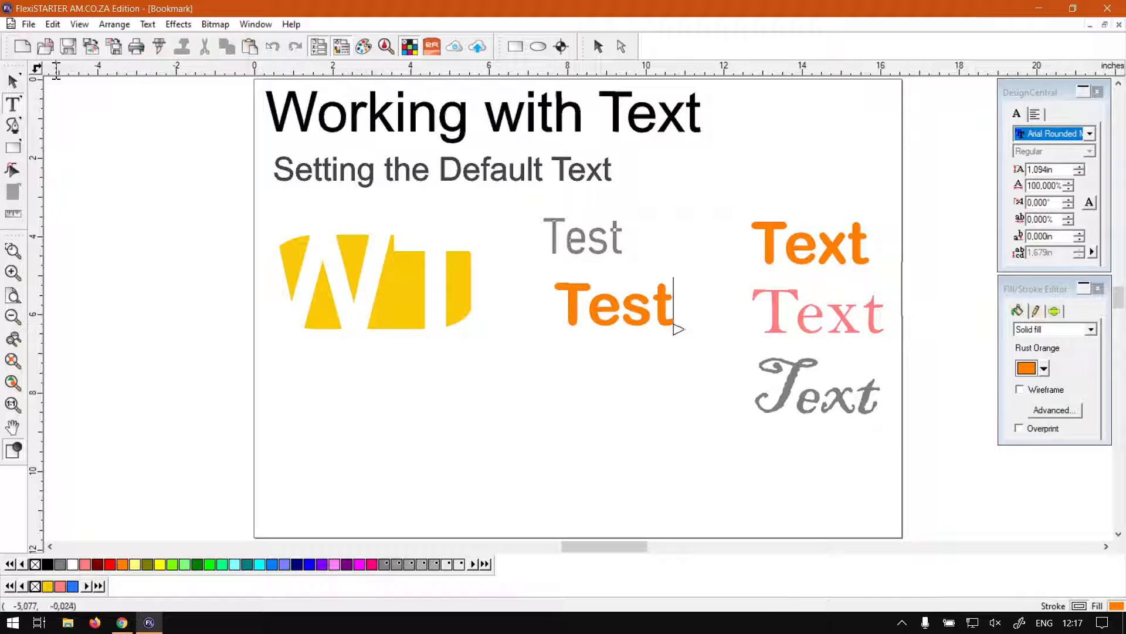
click(13, 83)
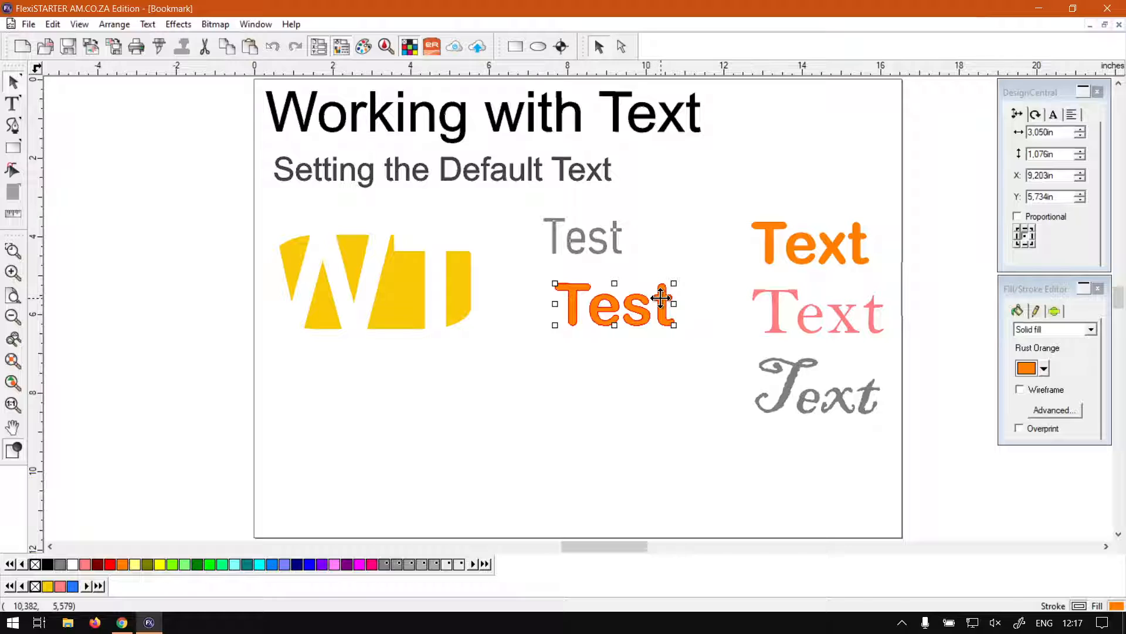
mouse_move(657, 296)
mouse_down()
mouse_move(639, 305)
mouse_move(649, 289)
mouse_move(635, 295)
mouse_up()
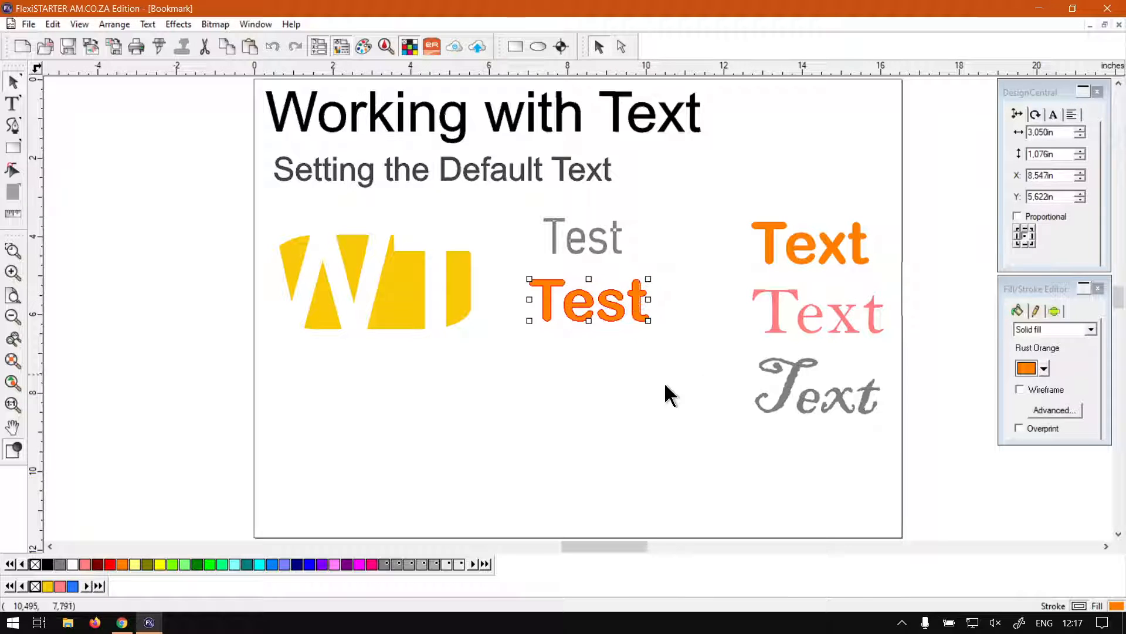
click(671, 406)
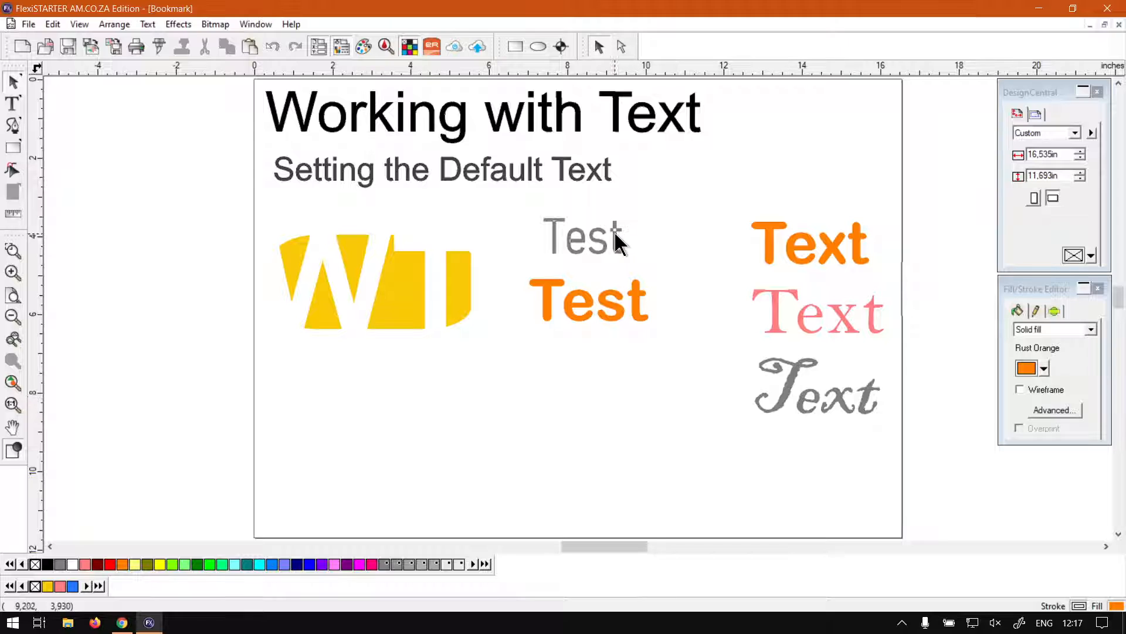
Step: Nudge the gray 'Test' slightly down and to the right
click(614, 230)
drag(616, 223, 619, 226)
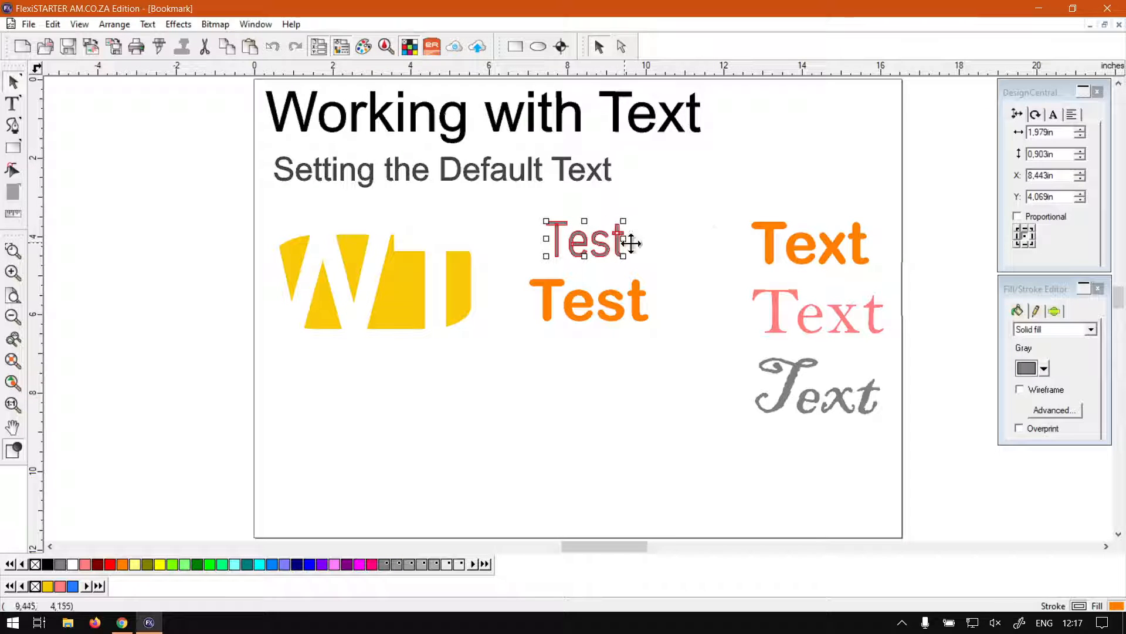
click(675, 249)
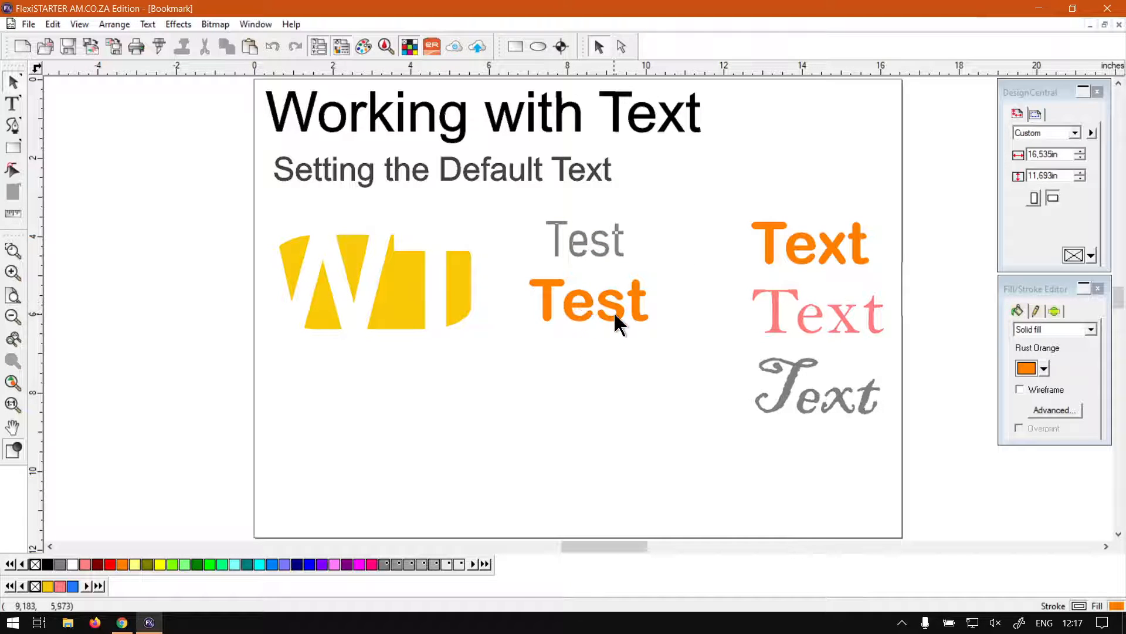
Step: Drag out a copy of the gray 'Test', then delete that copy
click(616, 237)
drag(615, 236, 583, 380)
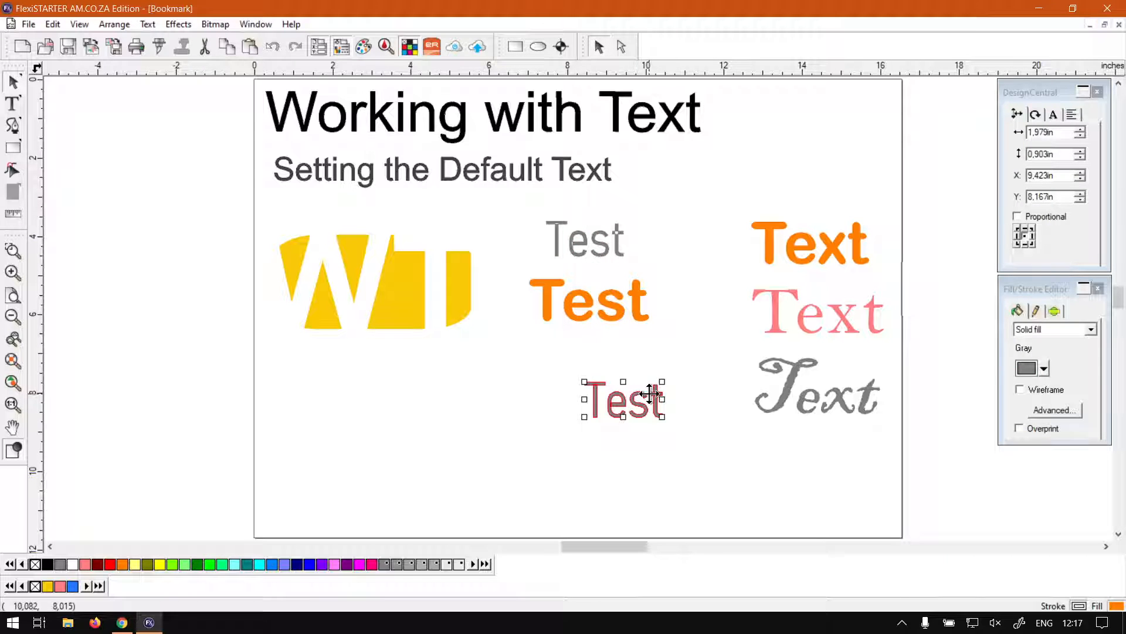
drag(655, 394, 603, 373)
key(Delete)
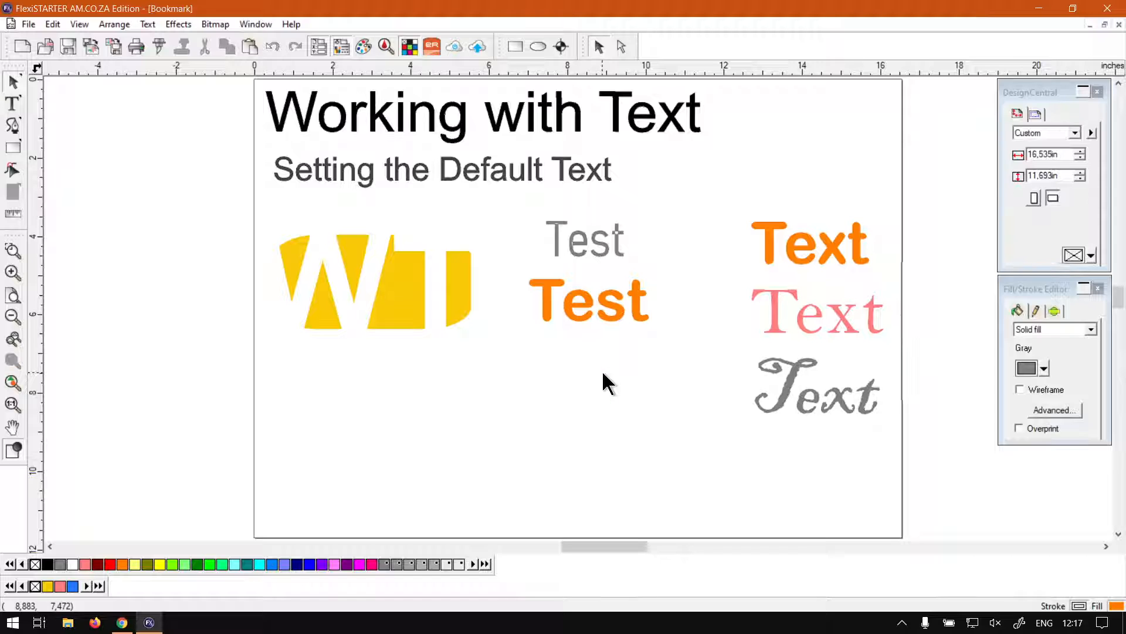
click(618, 251)
click(640, 353)
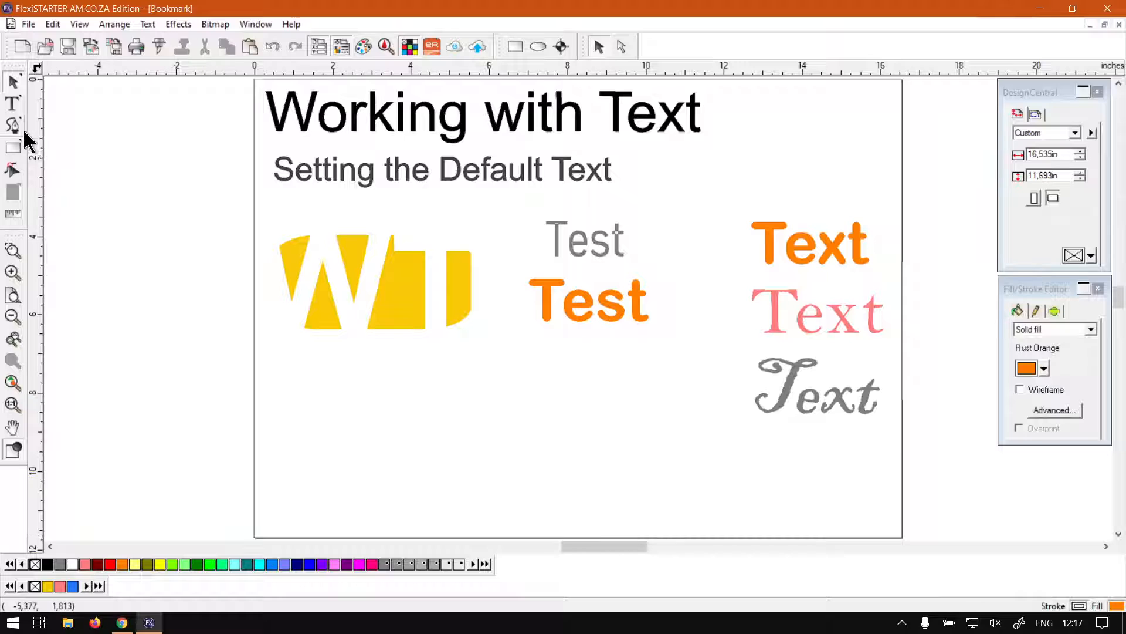
Step: With nothing selected, make Brush Script MT the default text font
click(12, 105)
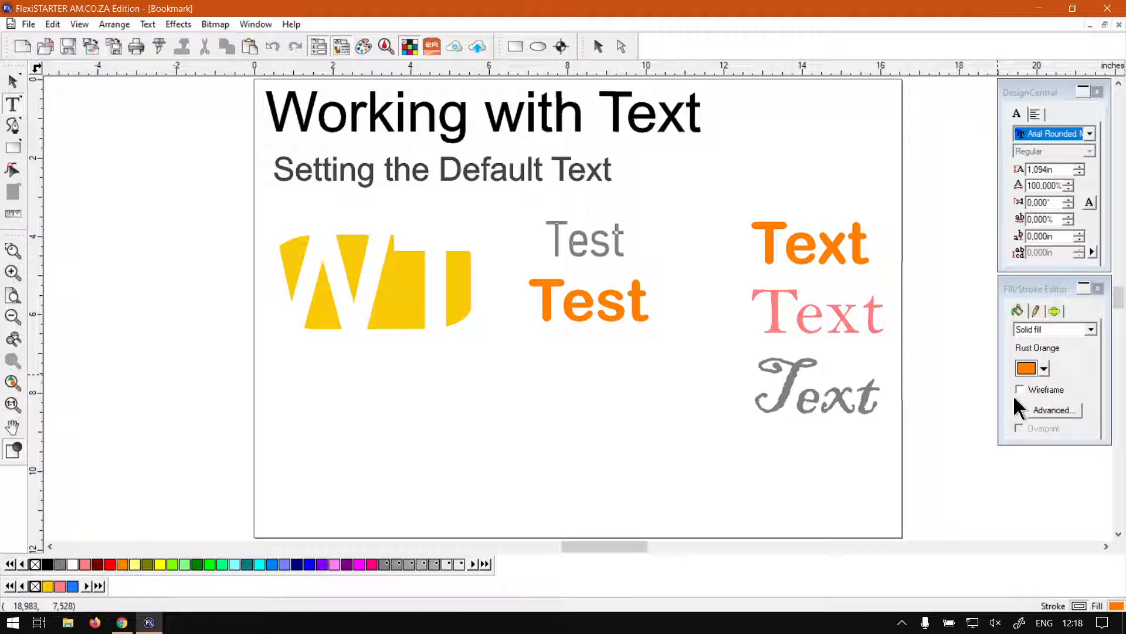
click(1089, 133)
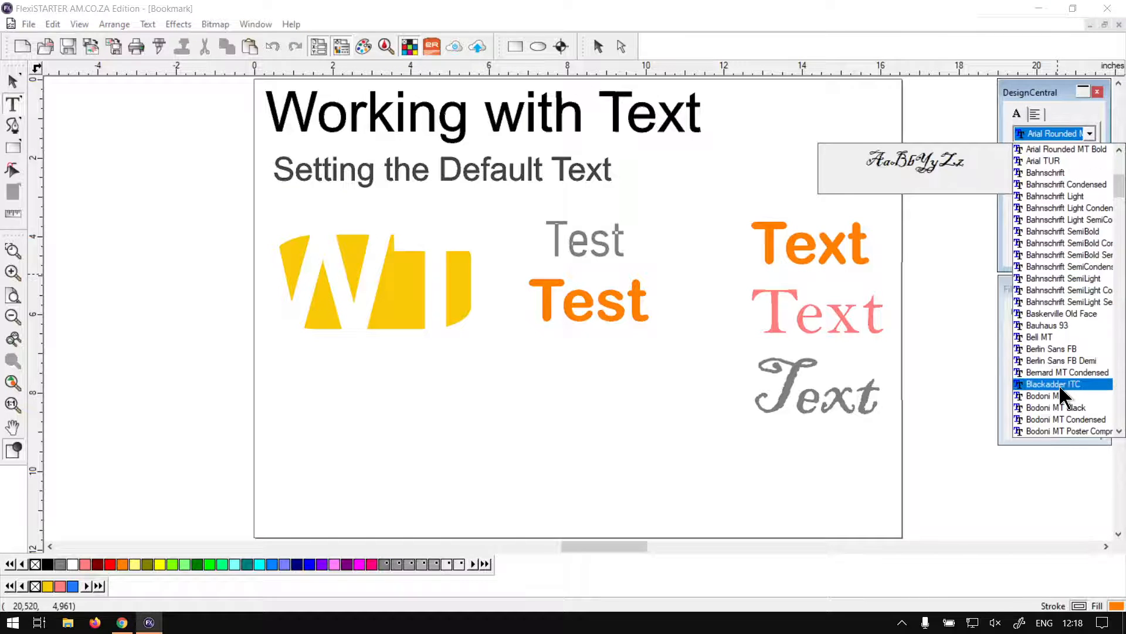
scroll(1064, 397, down, 3)
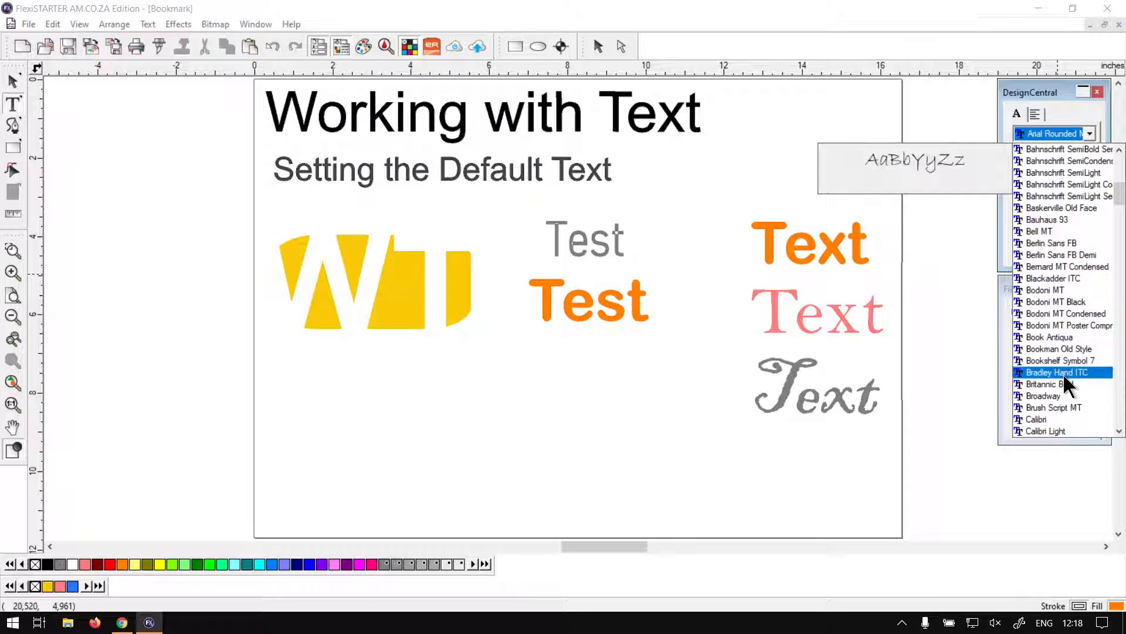
click(1061, 410)
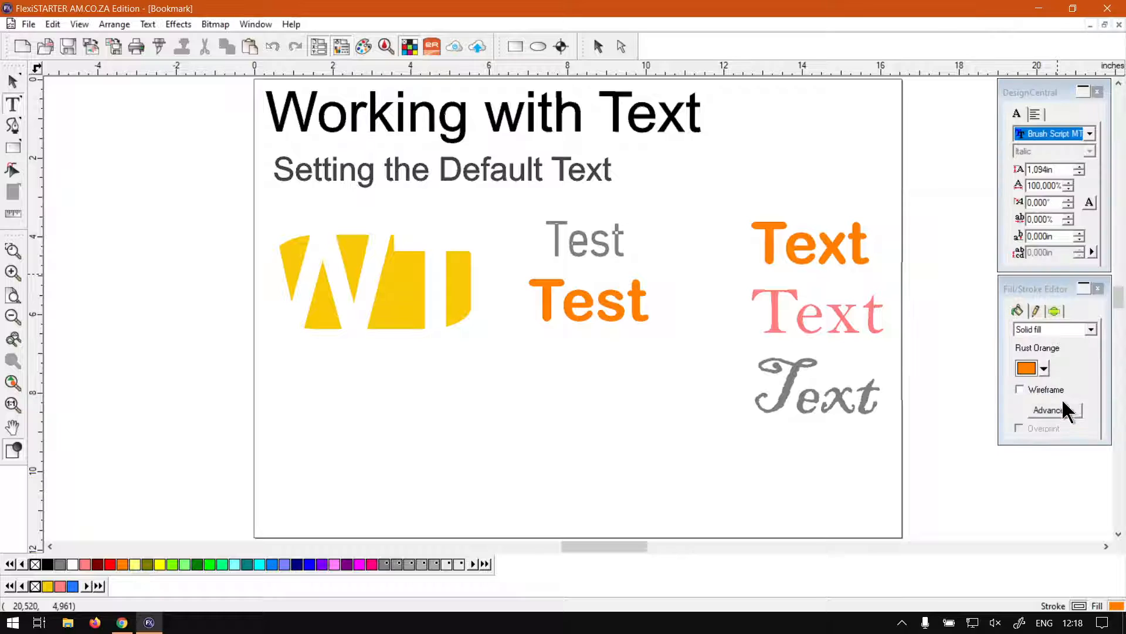
click(1079, 172)
Step: Set the default text fill to Sky Blue and the default size to 1.294in
click(1044, 368)
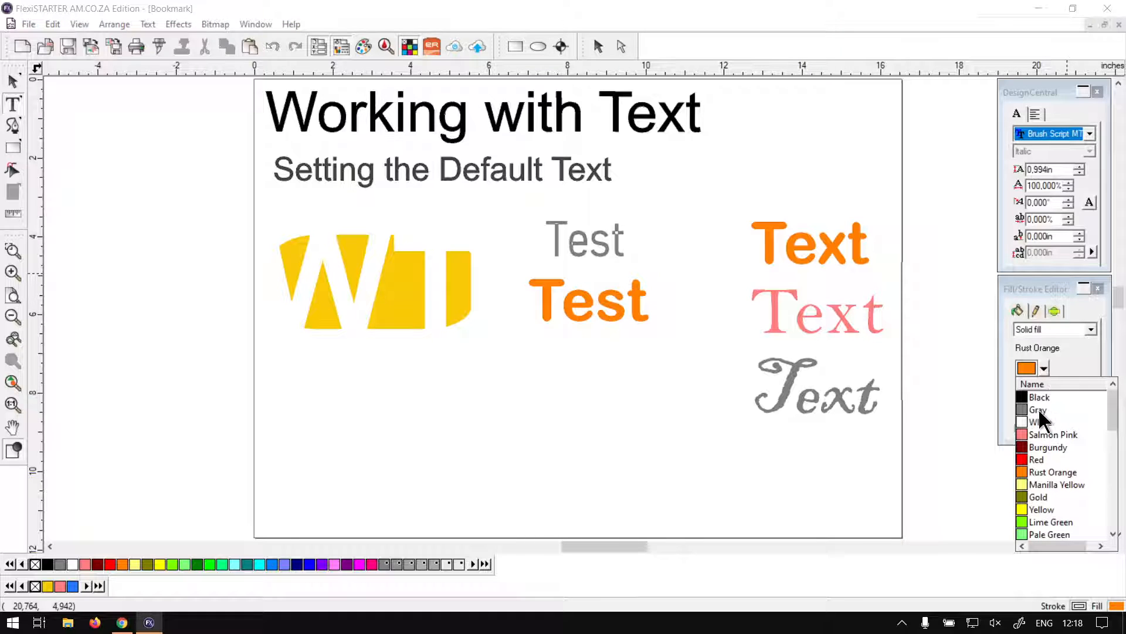
scroll(1071, 462, down, 5)
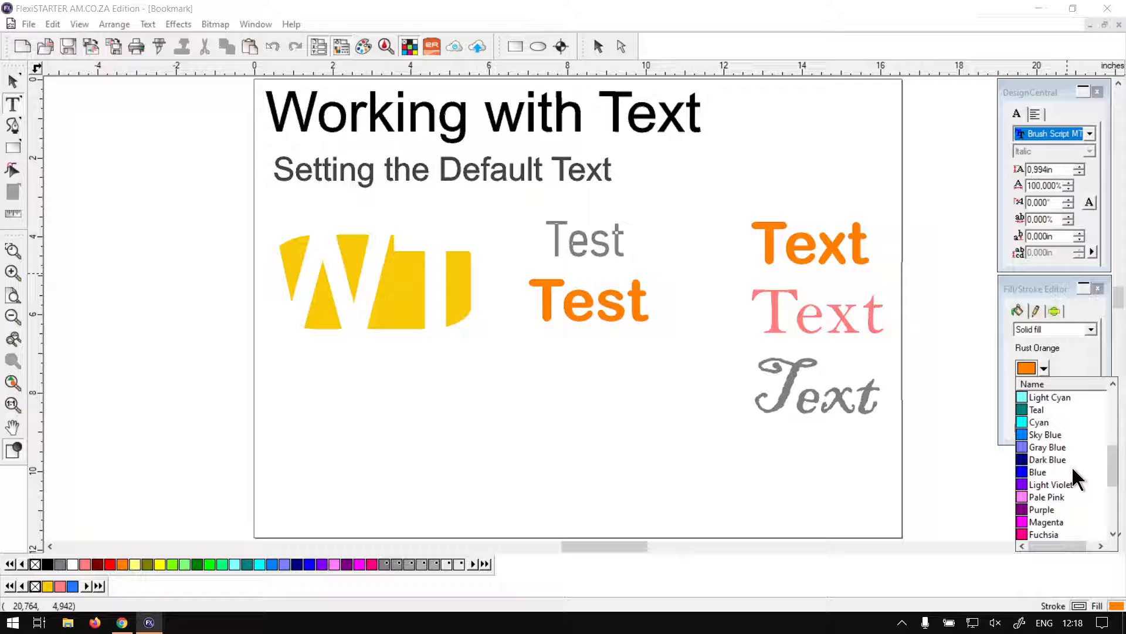
click(1040, 422)
click(1044, 368)
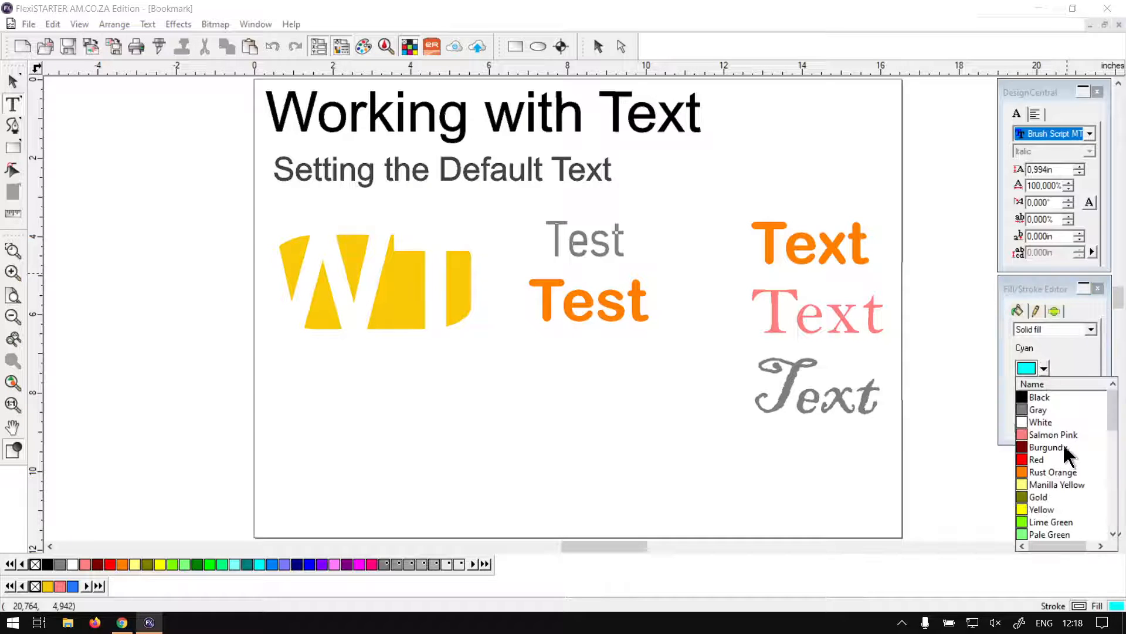
scroll(1062, 434, down, 4)
click(1050, 472)
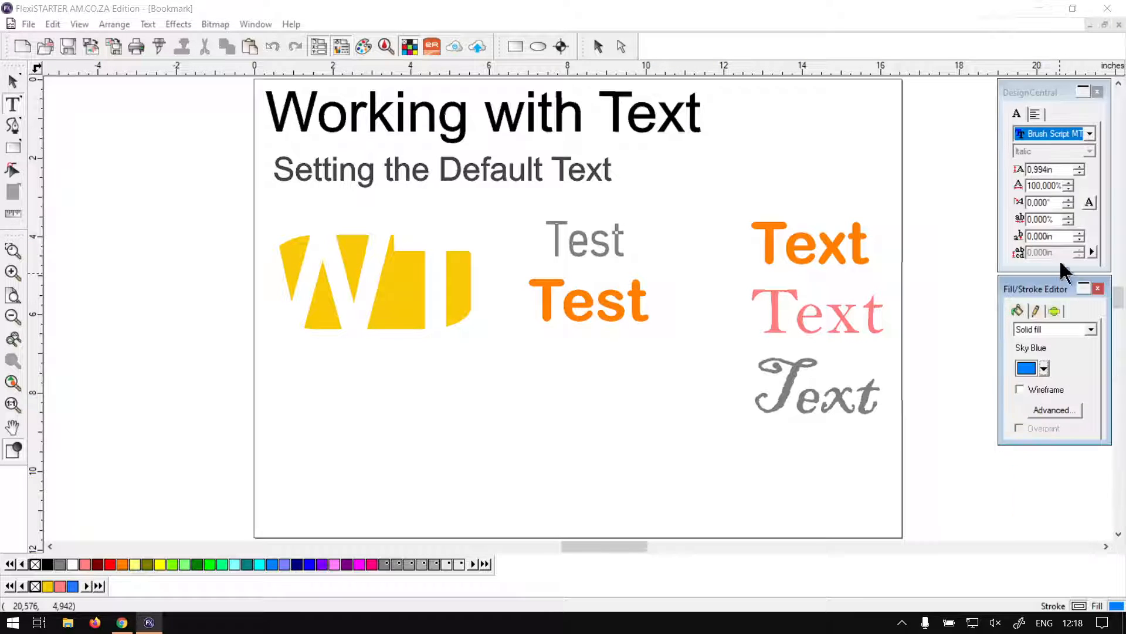
click(1078, 166)
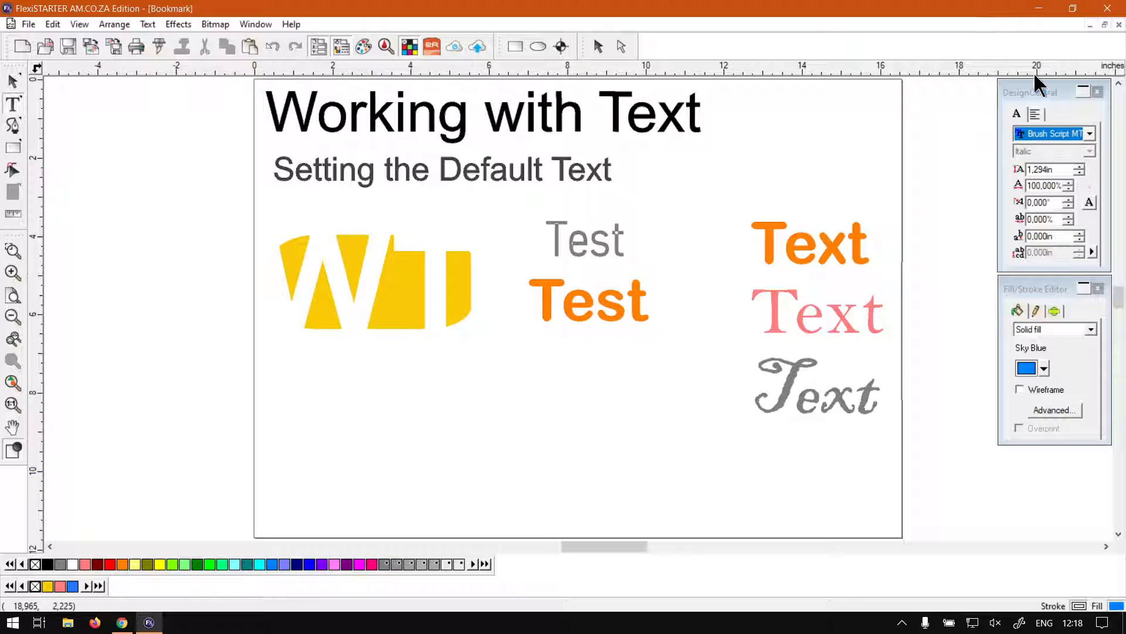
click(1034, 115)
click(1018, 115)
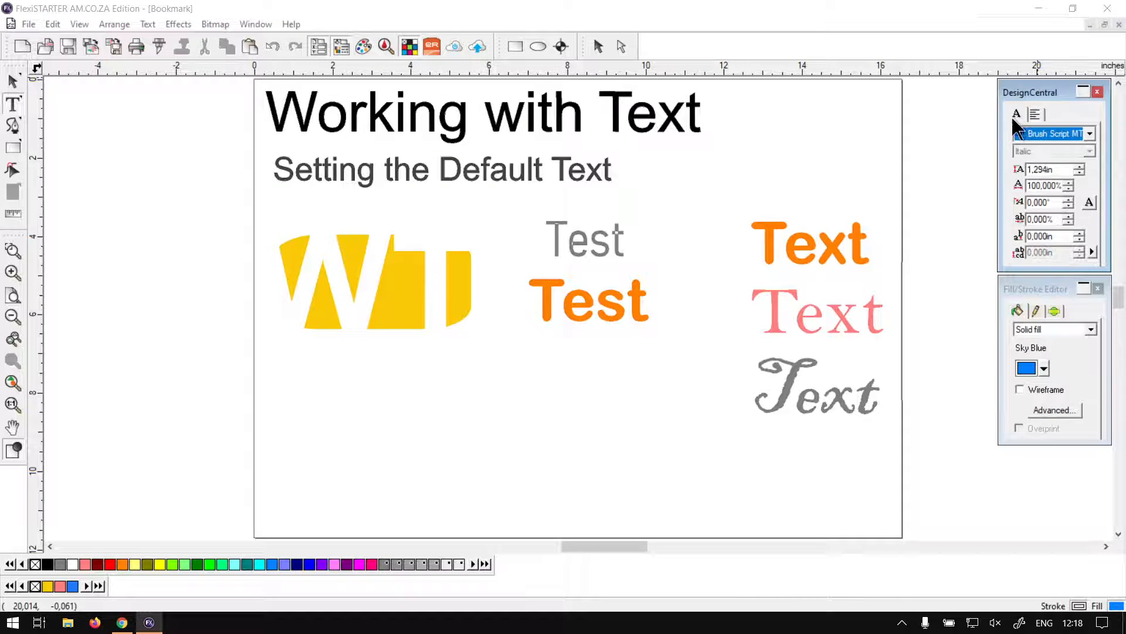
Step: Type a blue script 'Test' below the orange 'Test', correcting the typo
click(13, 83)
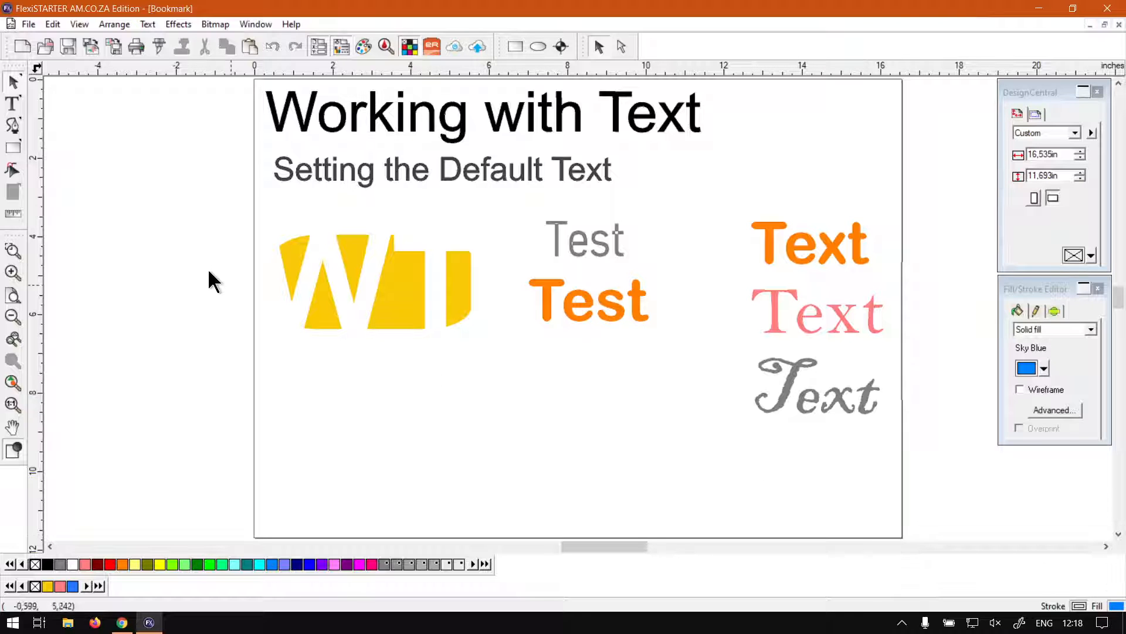
key(F8)
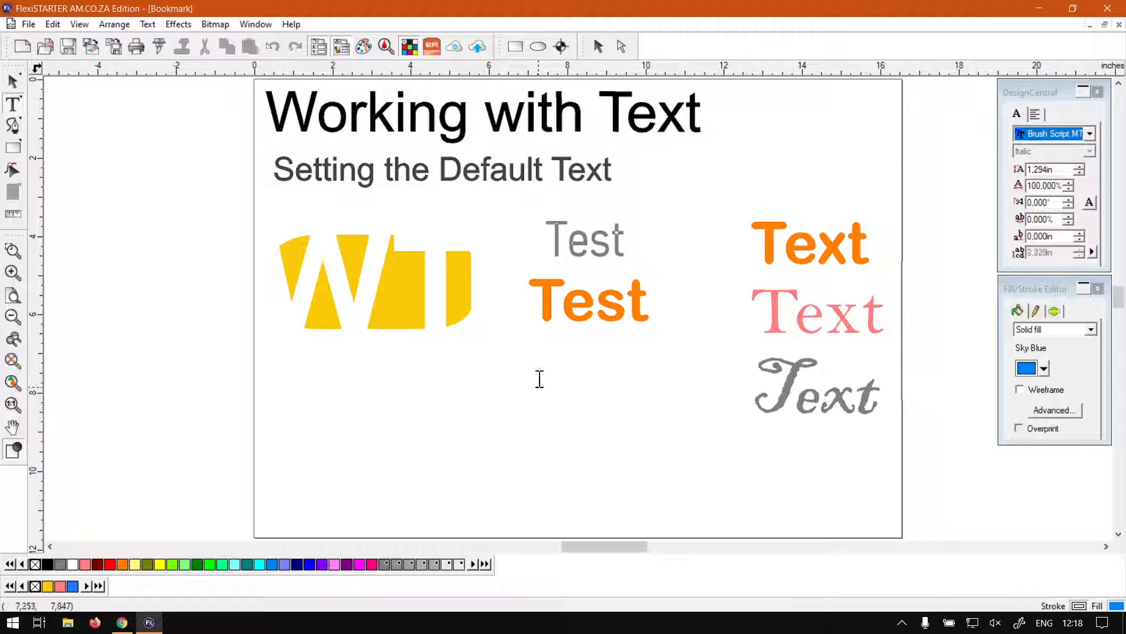
click(539, 378)
text(7ets)
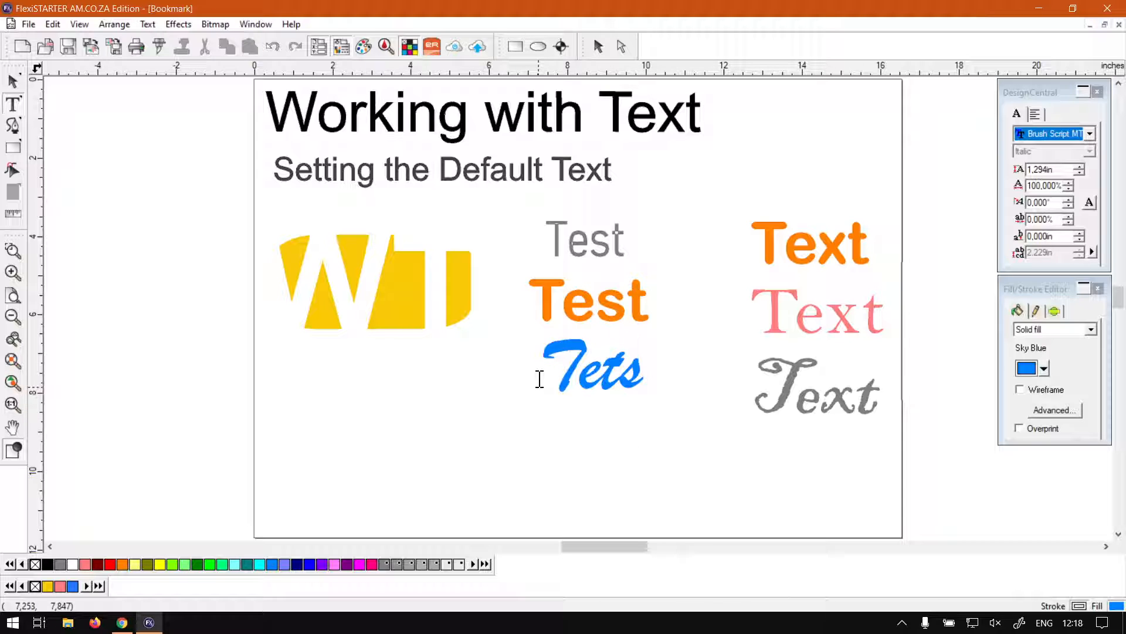
key(BackSpace)
key(BackSpace)
text(s)
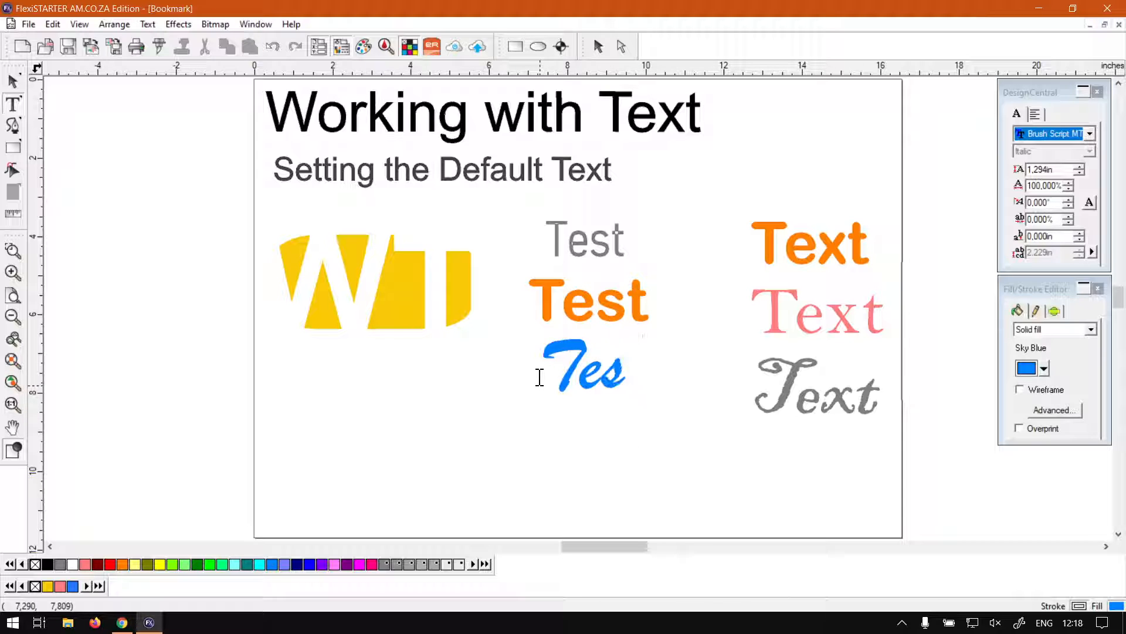
text(t)
Step: Nudge the blue 'Test' slightly down and left, then deselect it
click(13, 82)
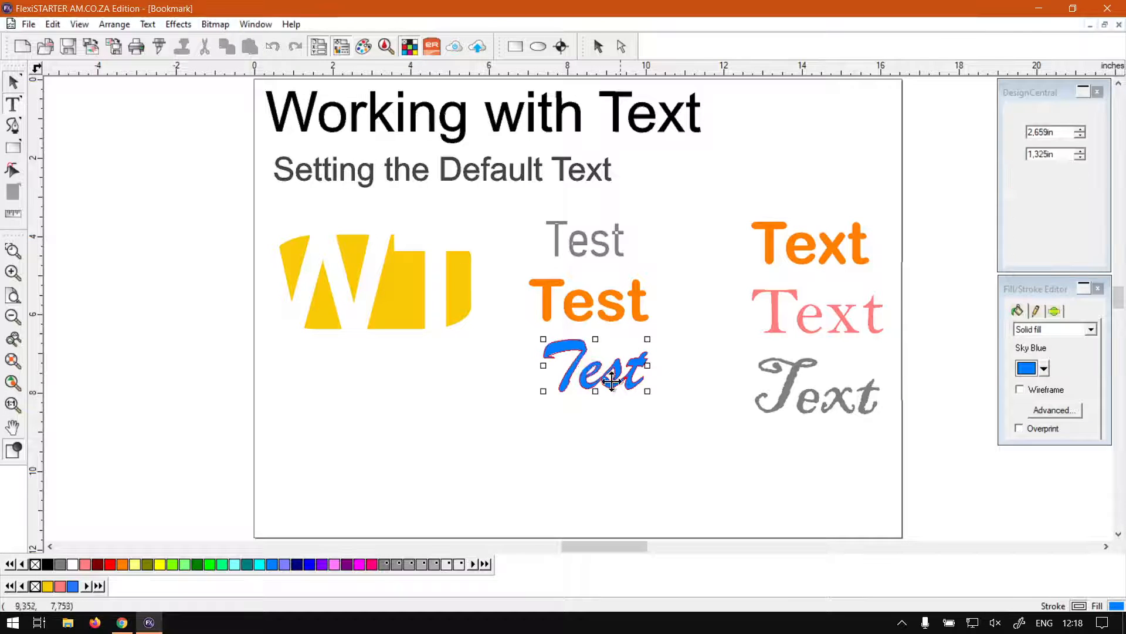
drag(612, 381, 604, 392)
click(651, 455)
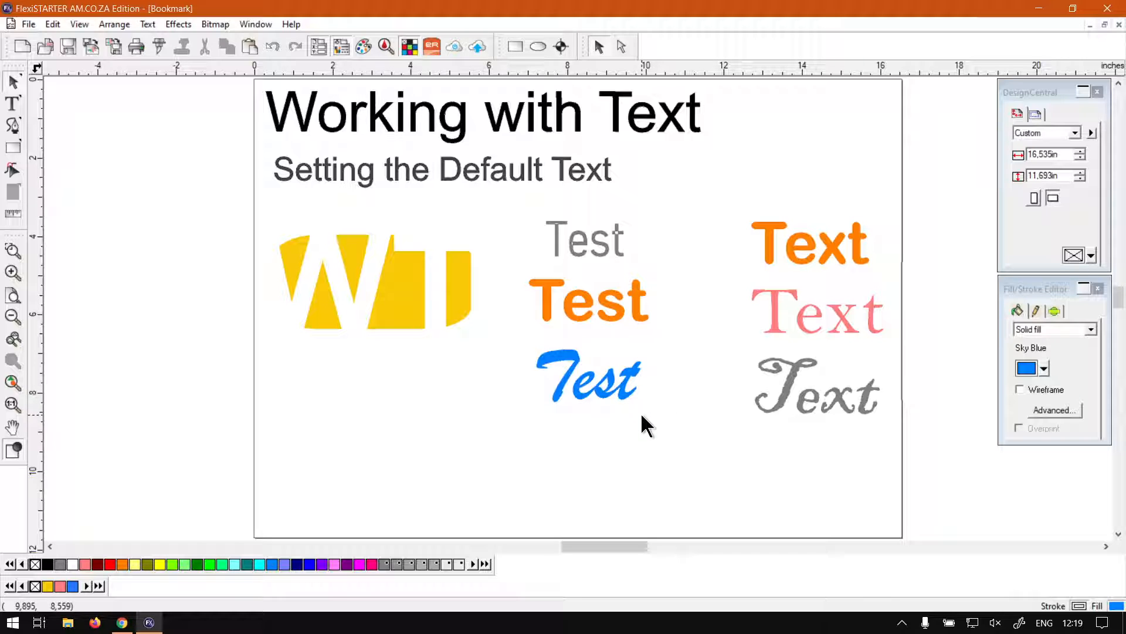
Step: Reduce the blue Brush Script 'Test' from 1.294in to 0.694in
double_click(623, 393)
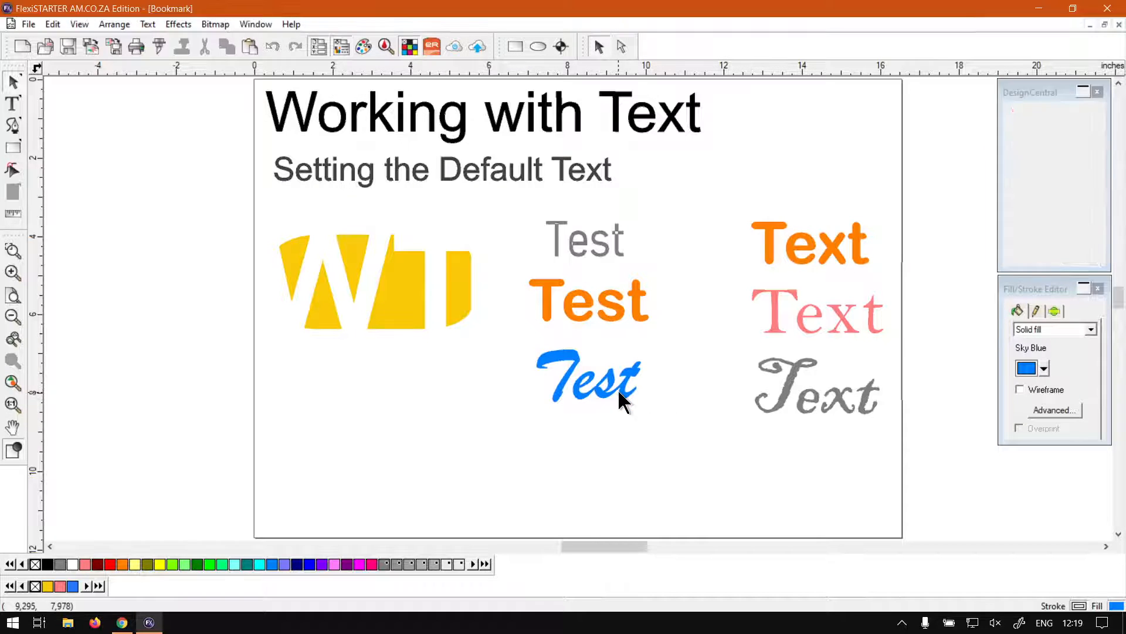
drag(628, 381, 528, 377)
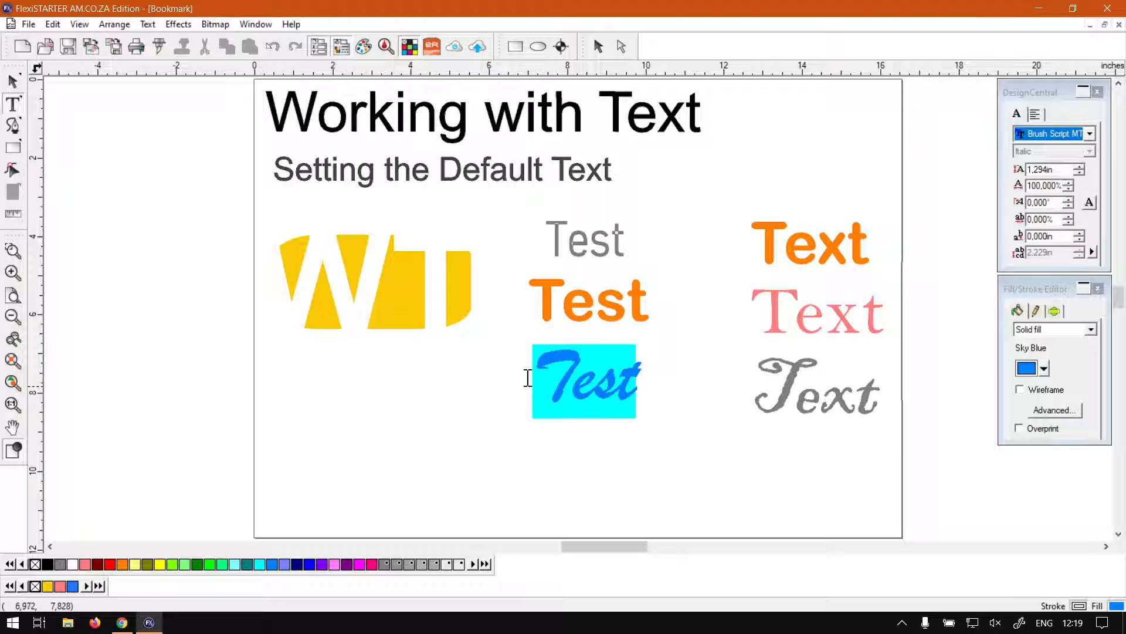
click(1080, 172)
click(1079, 173)
click(1079, 173)
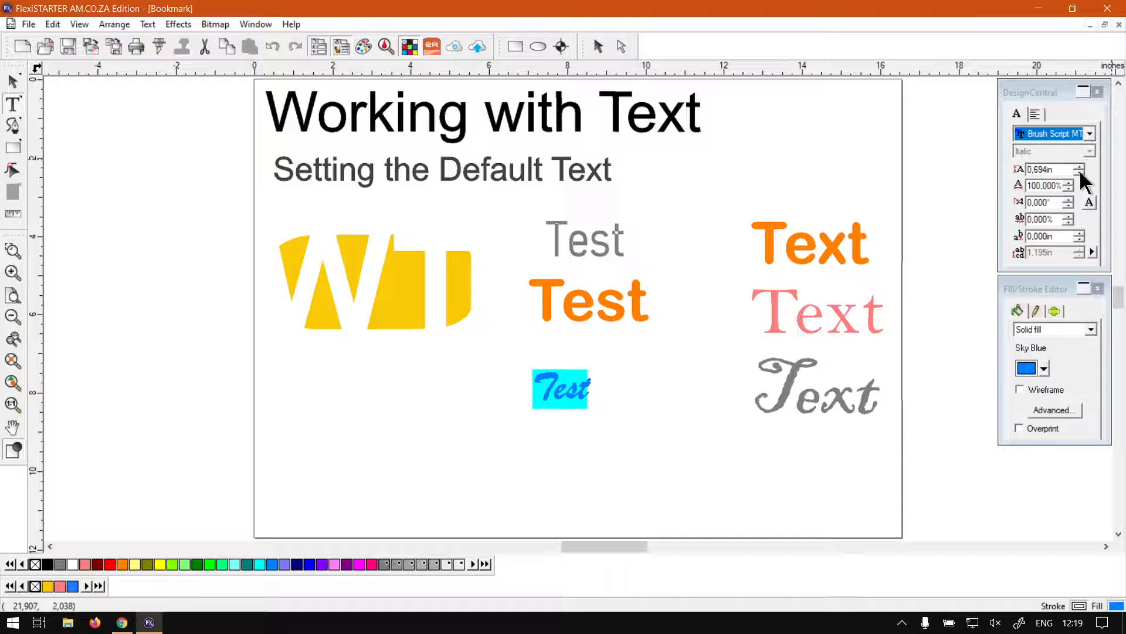
click(1061, 170)
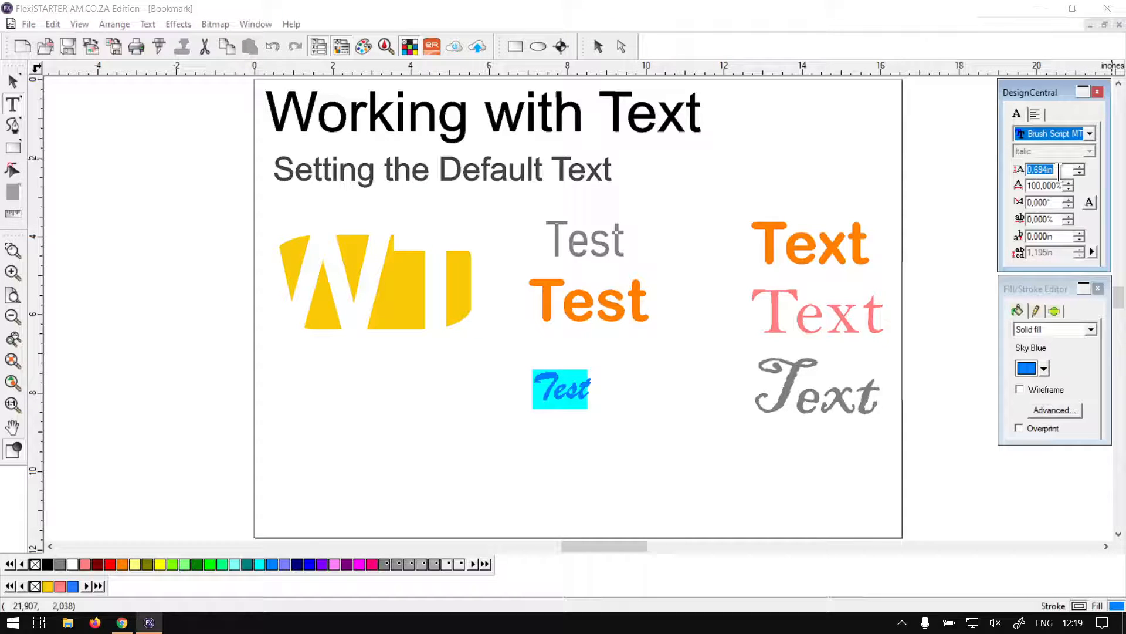
click(12, 81)
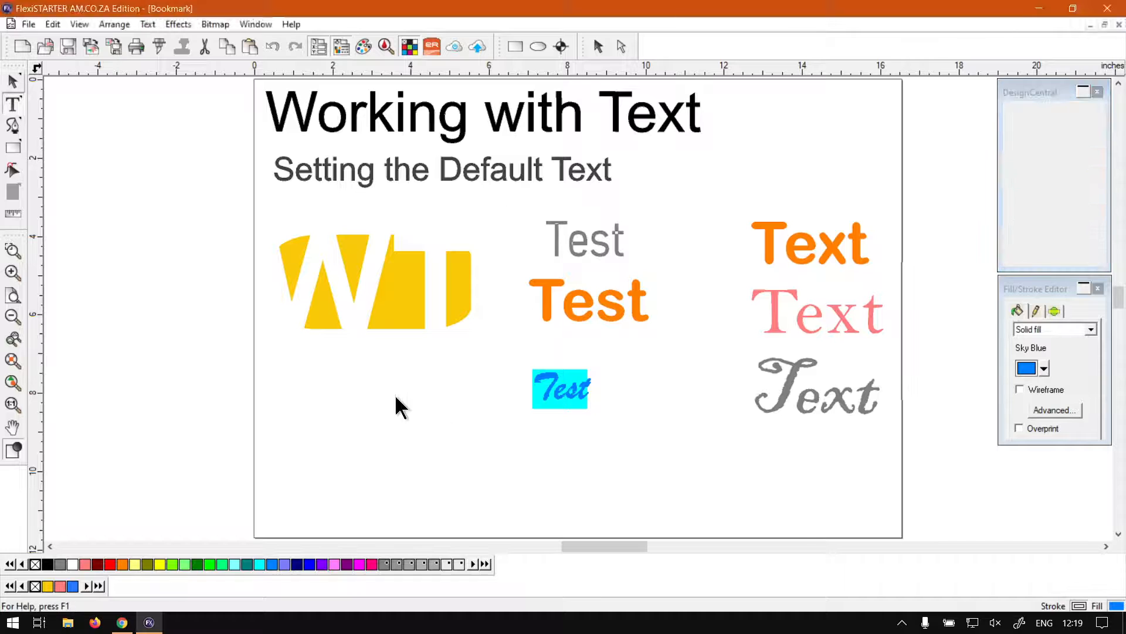
click(439, 425)
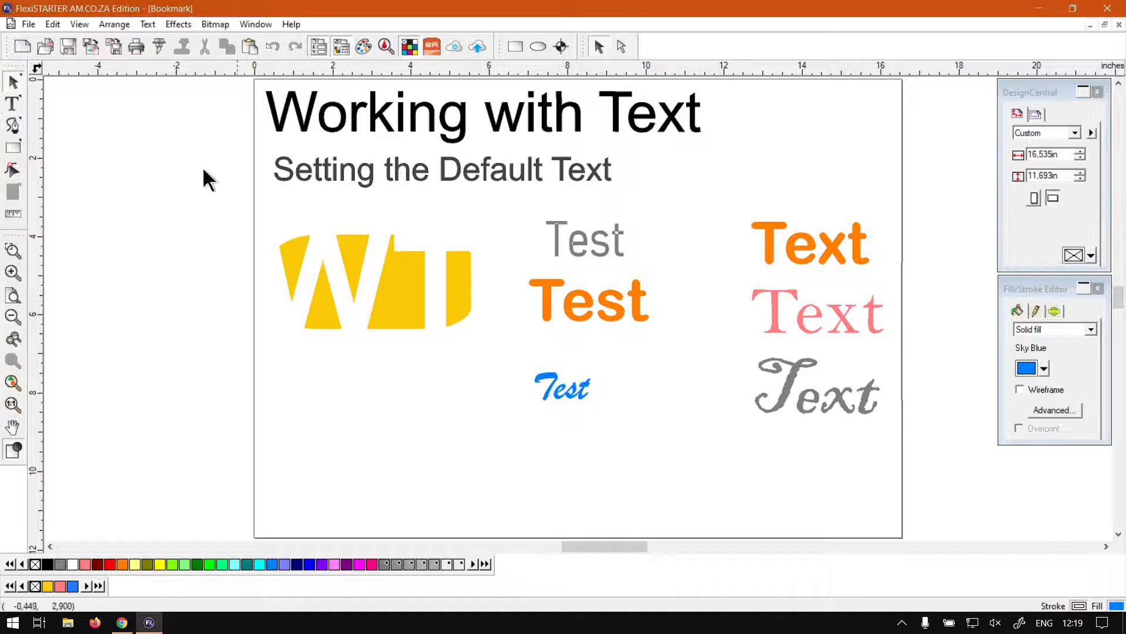
Step: Make 0.694in the default text size
click(11, 104)
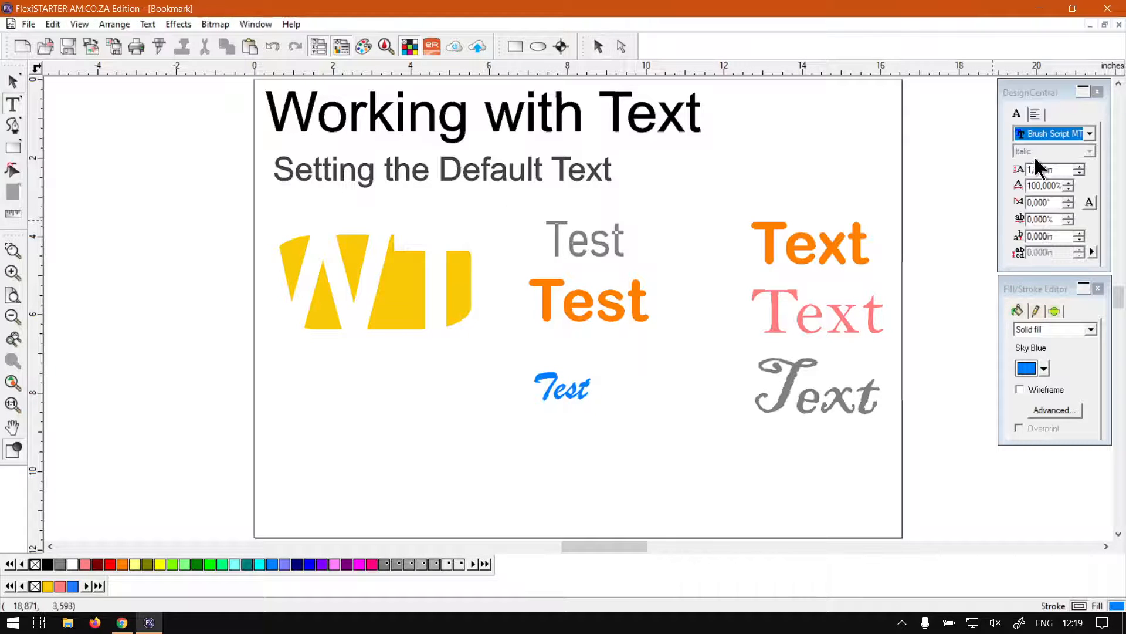
click(1059, 169)
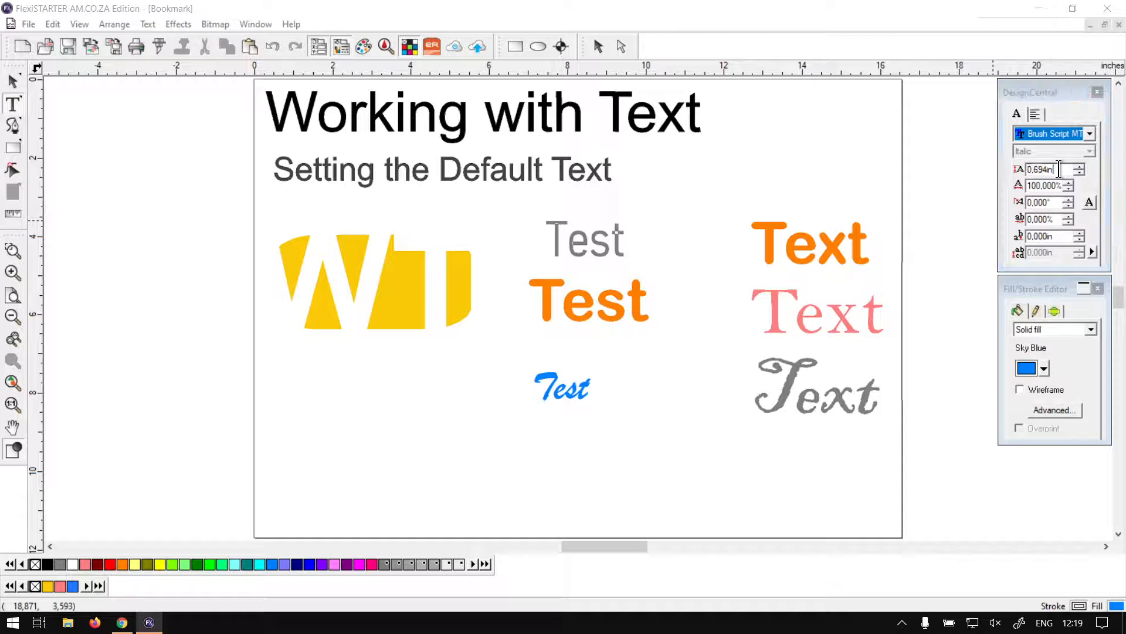
click(13, 81)
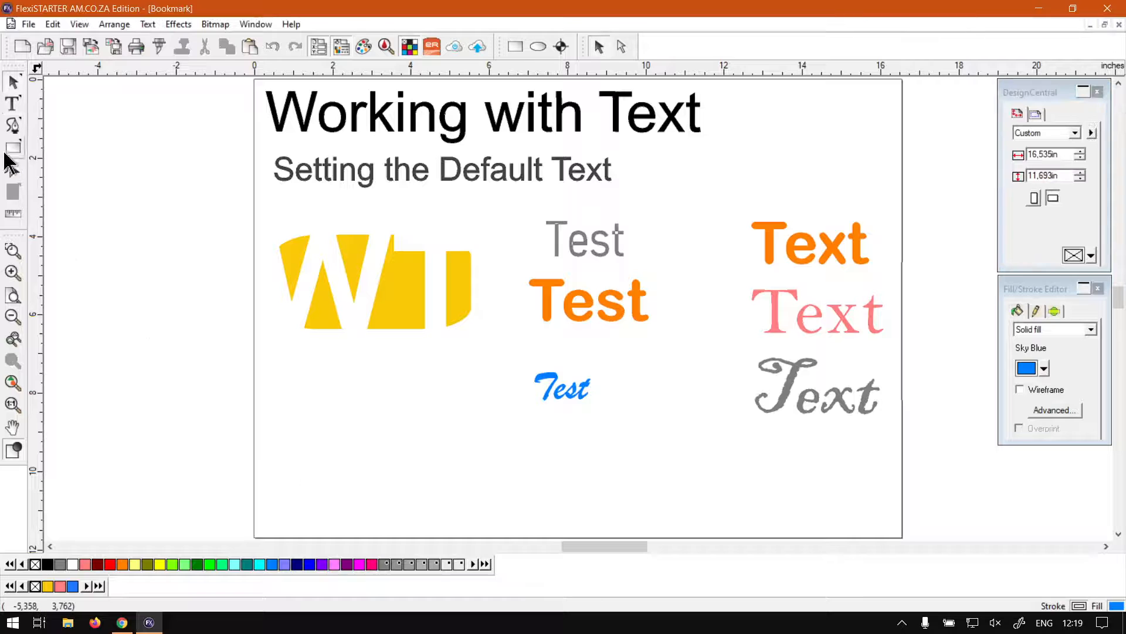
Step: Add a Sky Blue script 'Test text' and move it below the yellow logo
click(13, 104)
click(323, 441)
text(Test t)
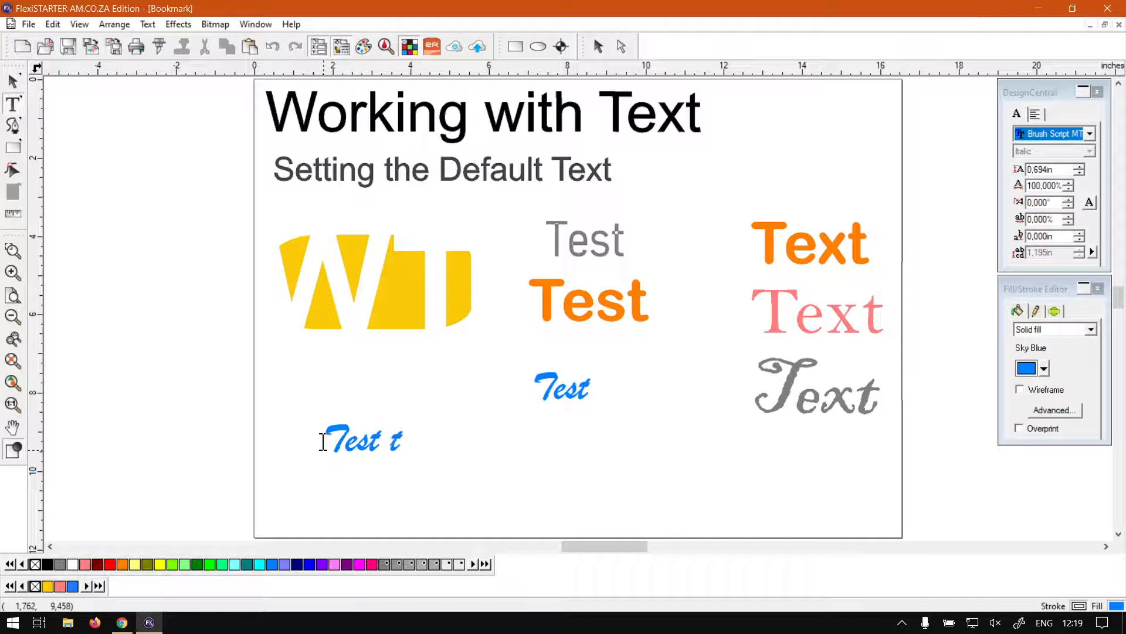
text(ext)
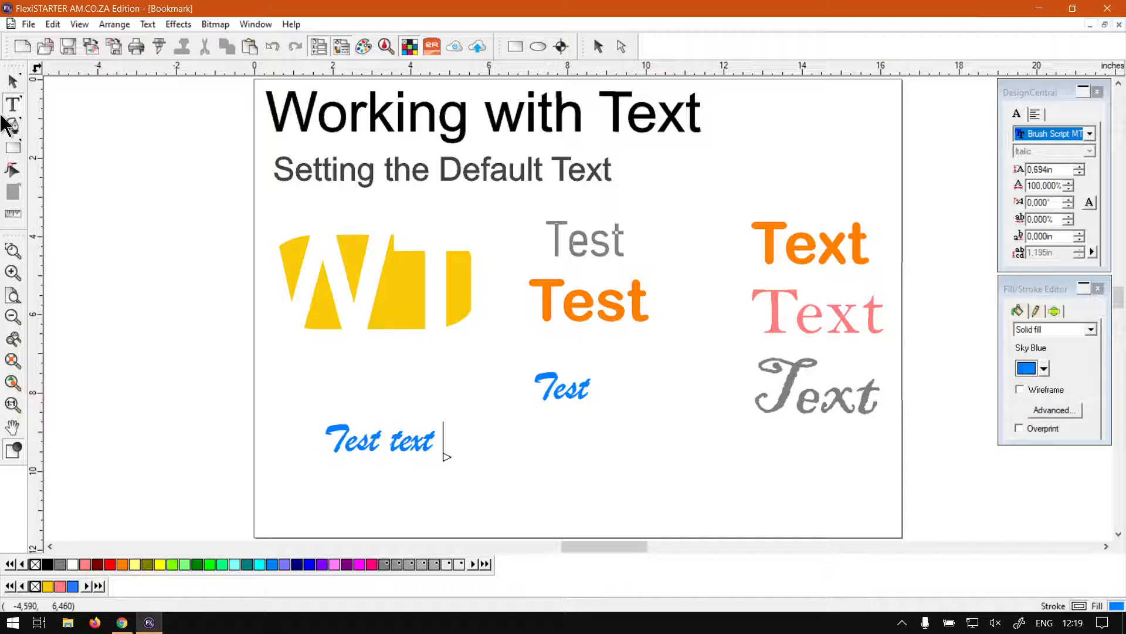
click(7, 77)
click(486, 466)
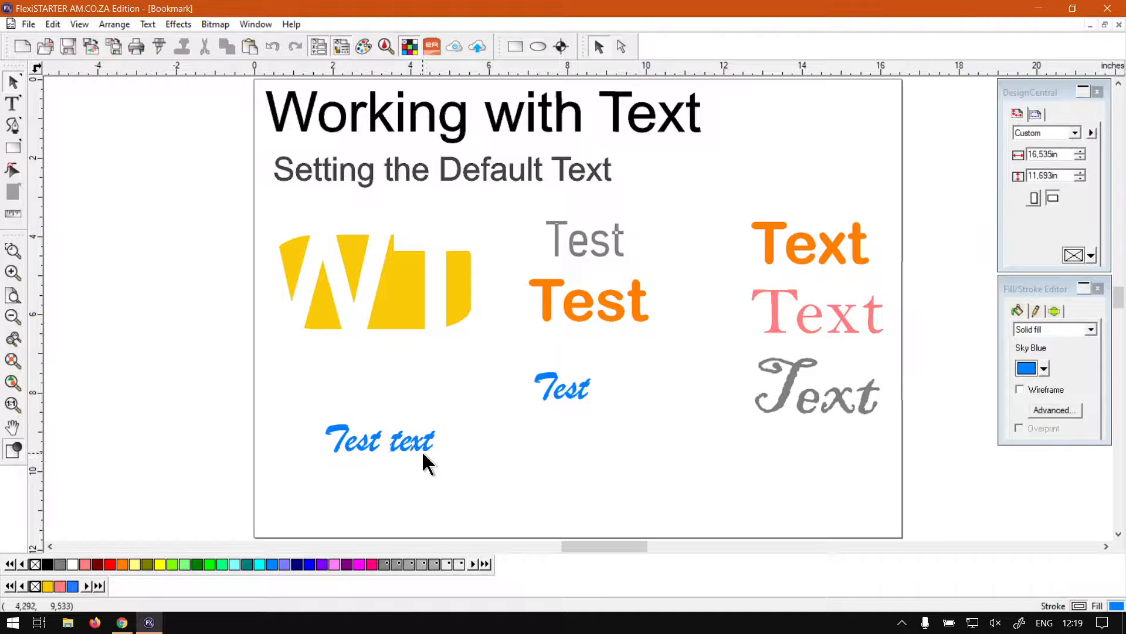
drag(391, 432, 424, 413)
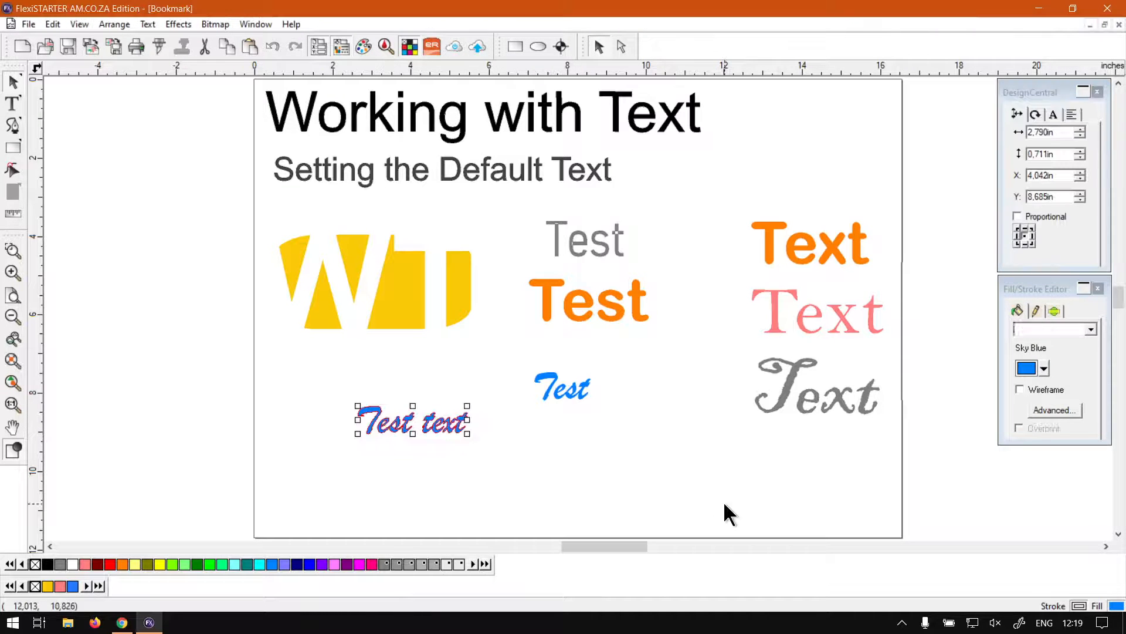
click(723, 501)
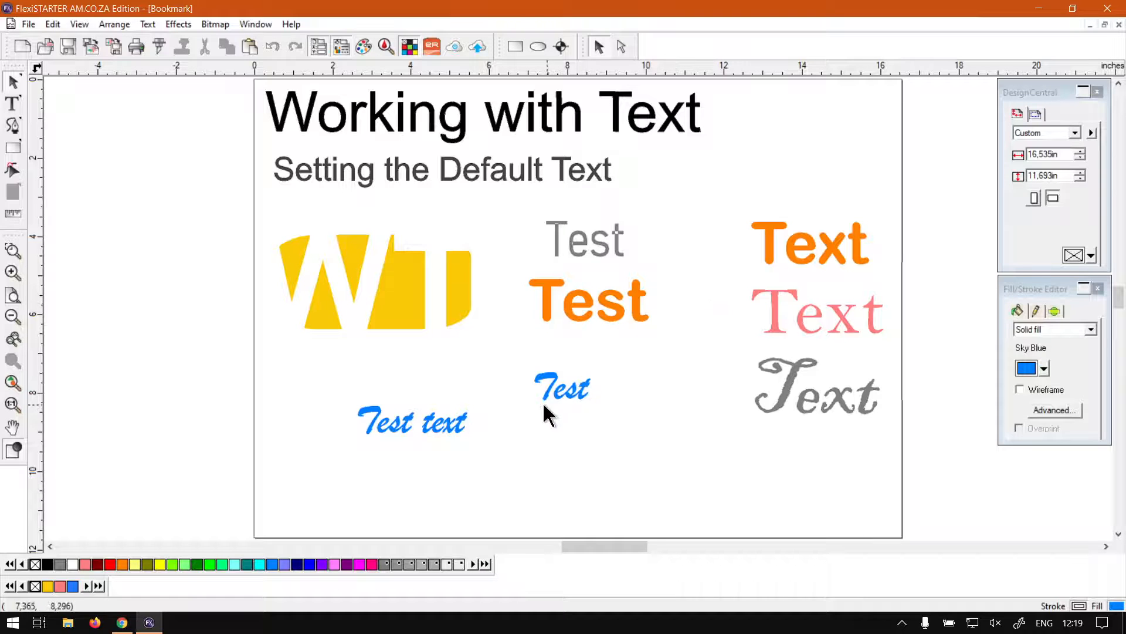
Step: Type 'Header' and move it to the top right of the page
click(446, 425)
key(space)
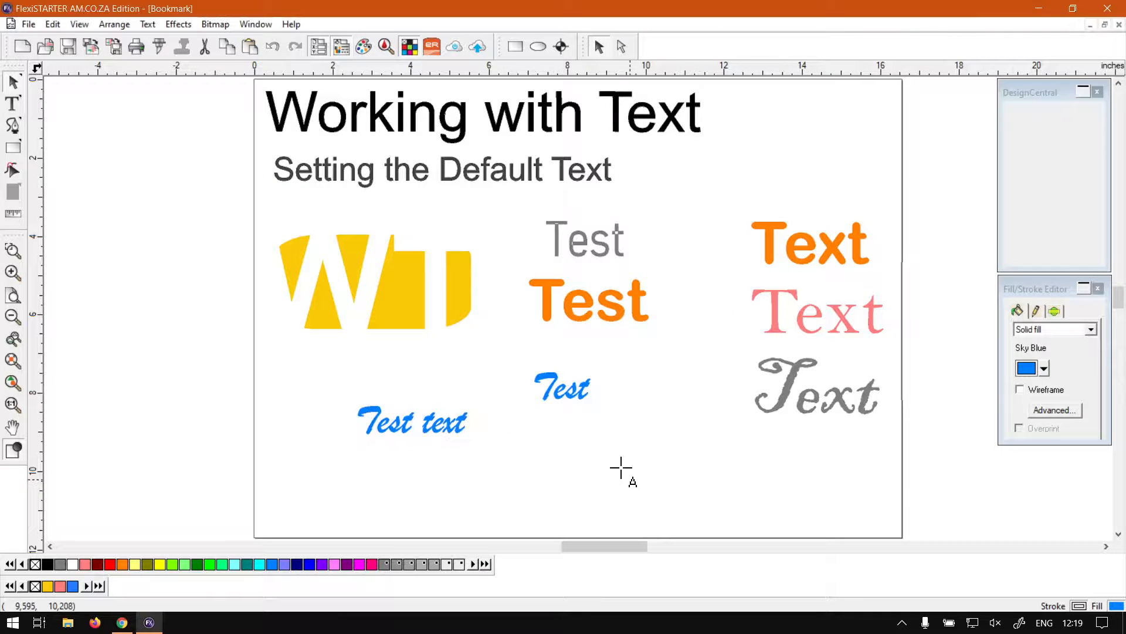
text(H)
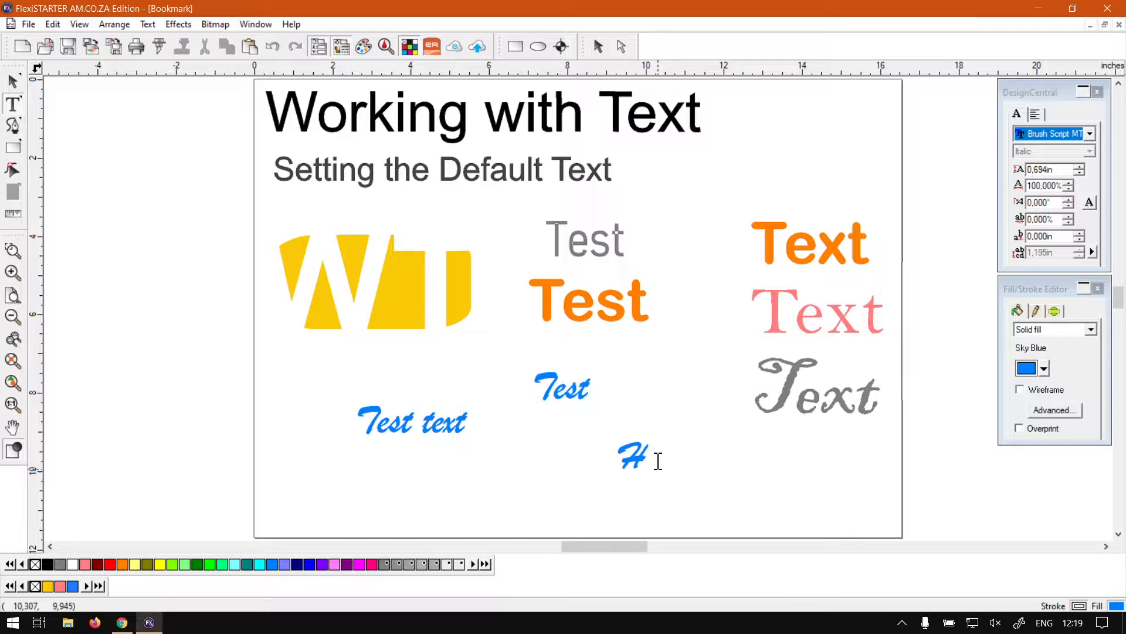
text(eader)
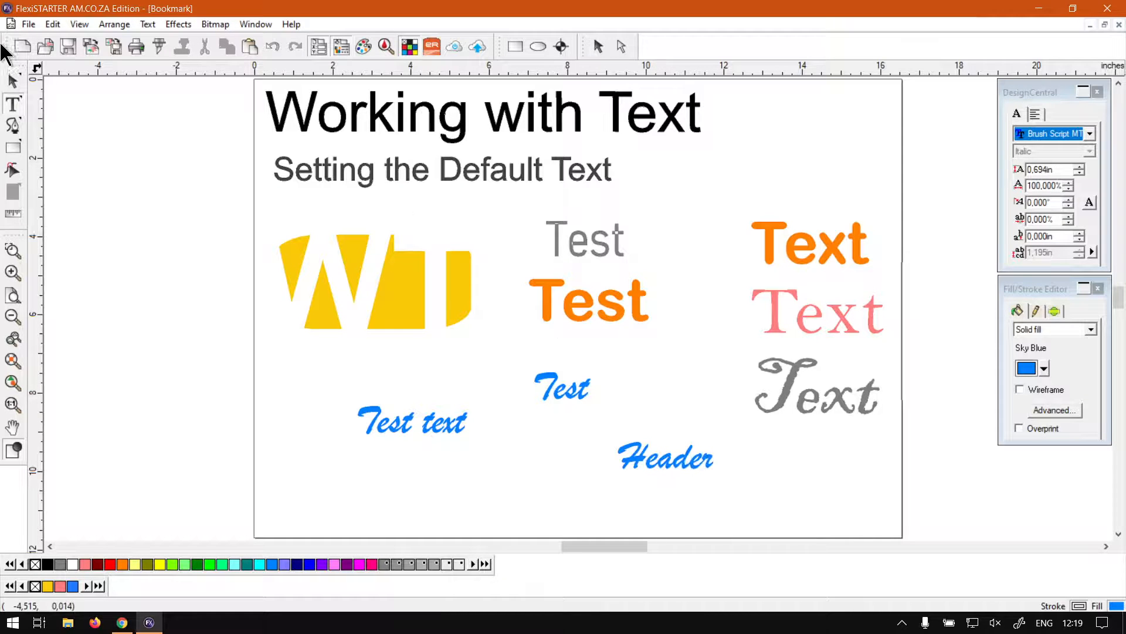
click(13, 83)
click(687, 455)
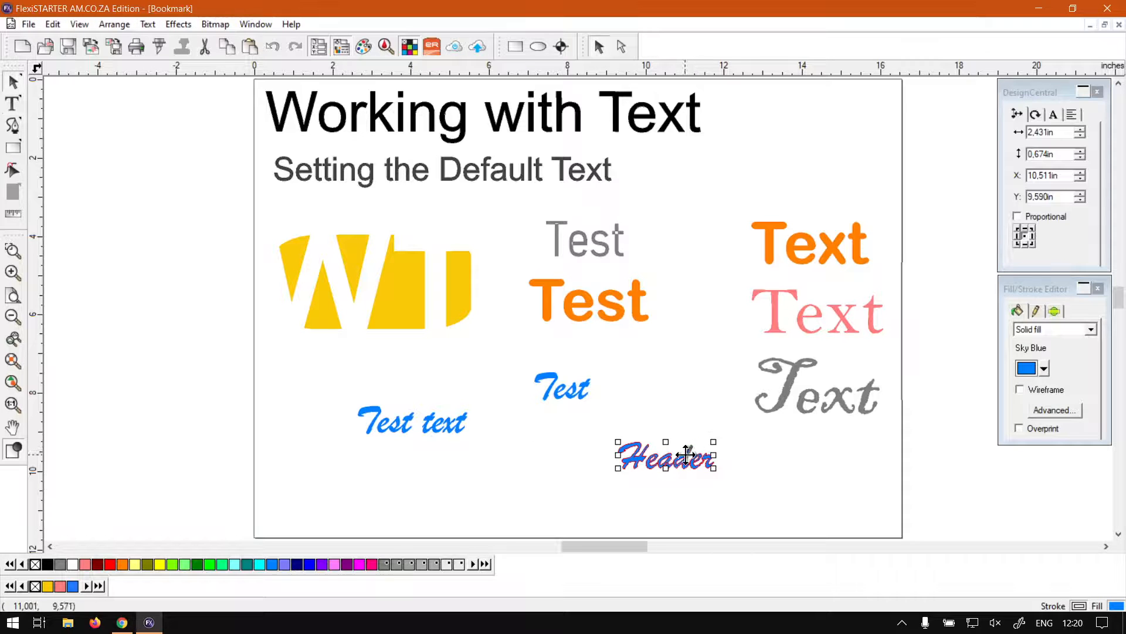
drag(686, 454, 826, 148)
Step: Set the Header font to Castellar with a gray fill
click(1059, 115)
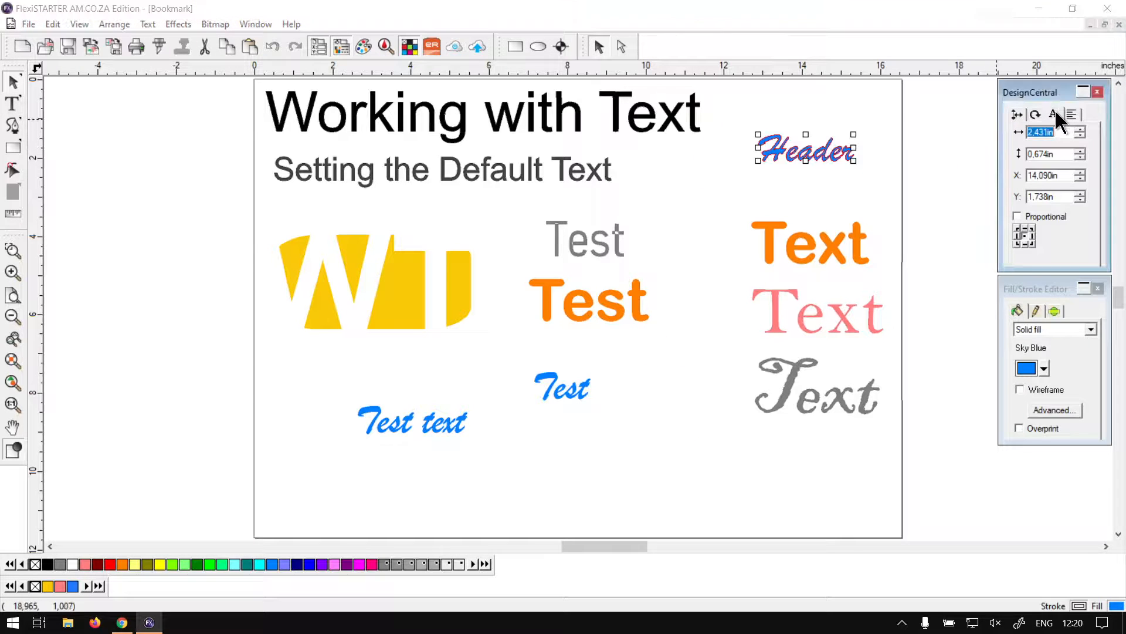
click(1088, 132)
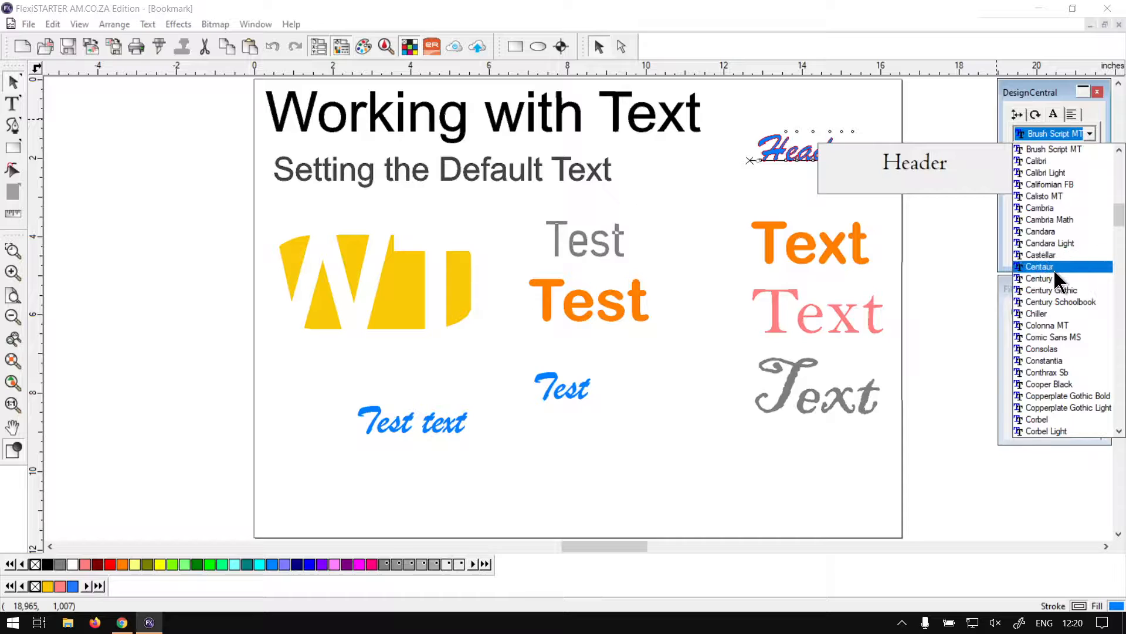
click(1053, 253)
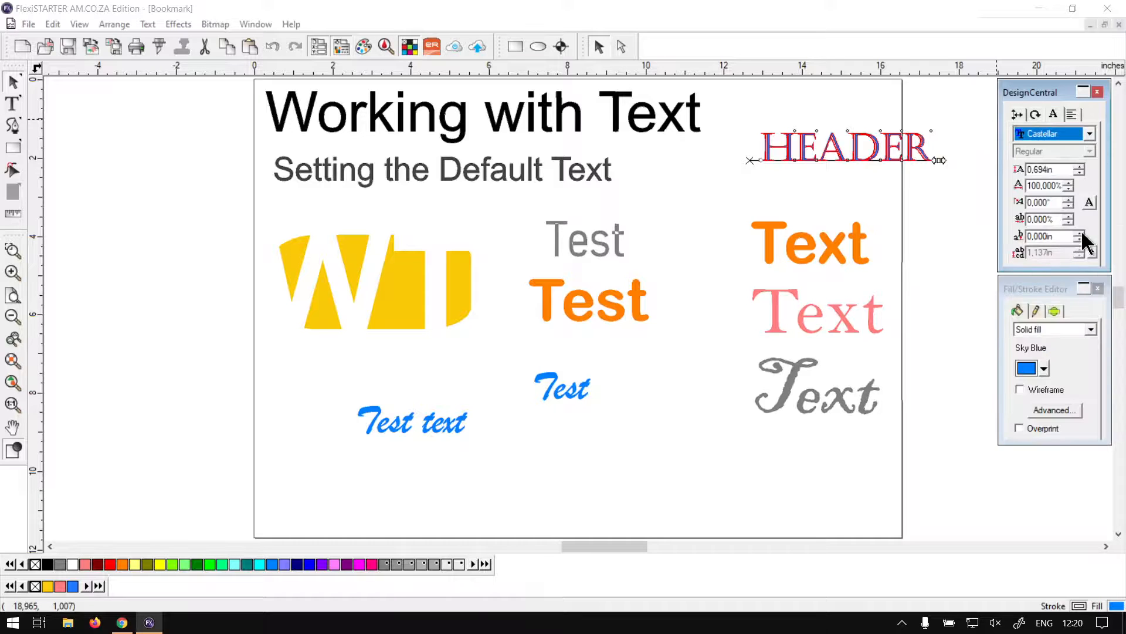
click(1043, 368)
click(1030, 406)
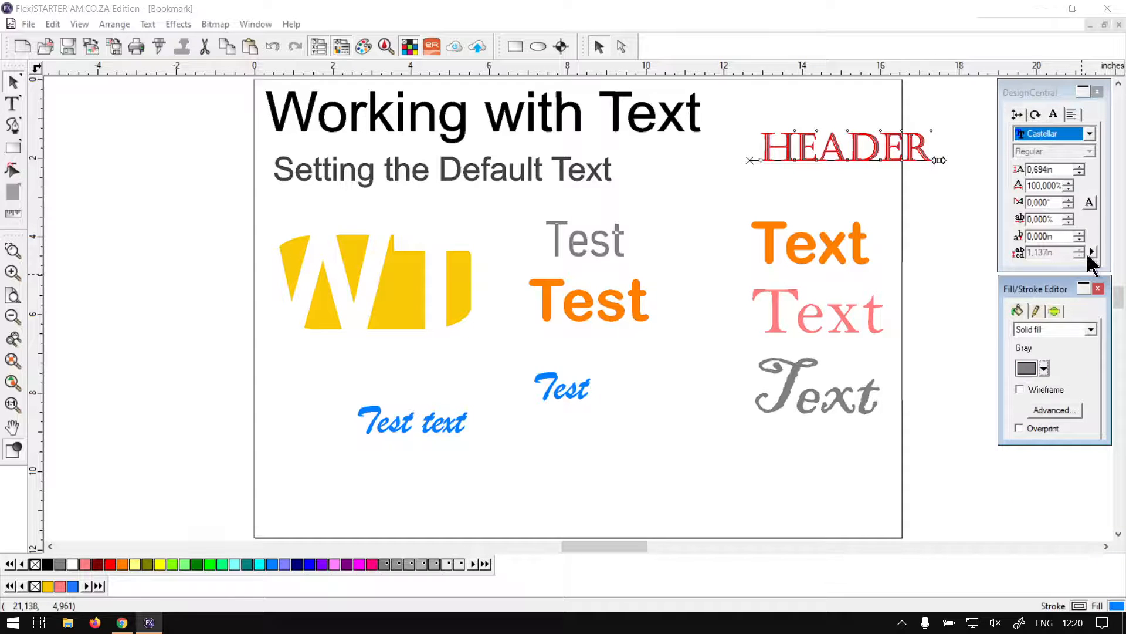
click(900, 159)
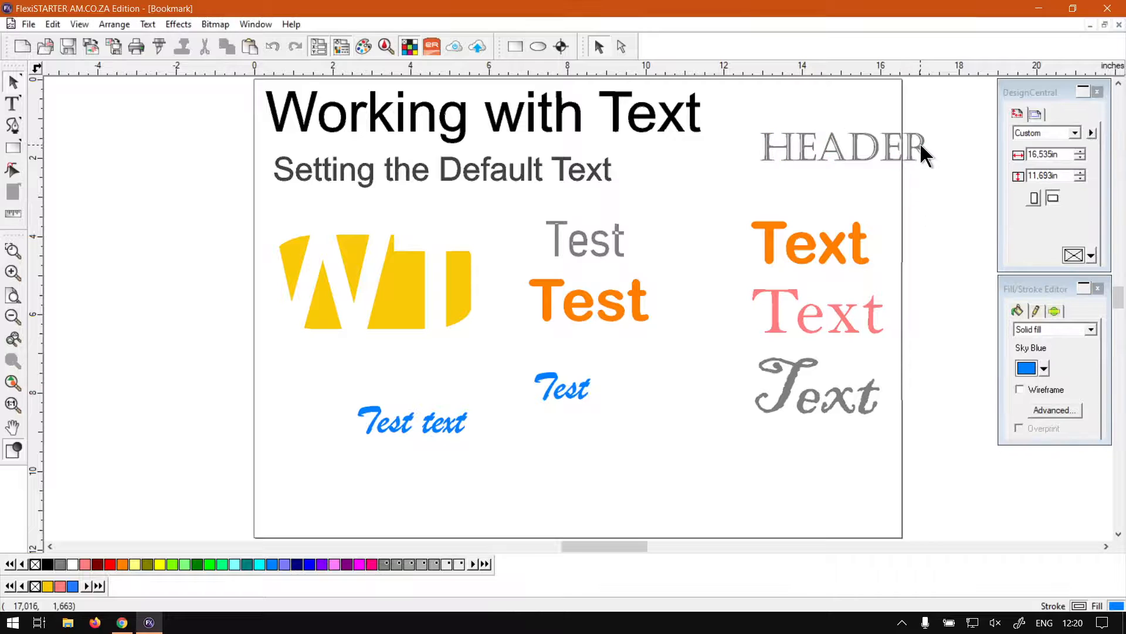
Step: Place HEADER beside the subtitle, then bring up the software training website in Chrome
drag(920, 142, 859, 158)
click(910, 124)
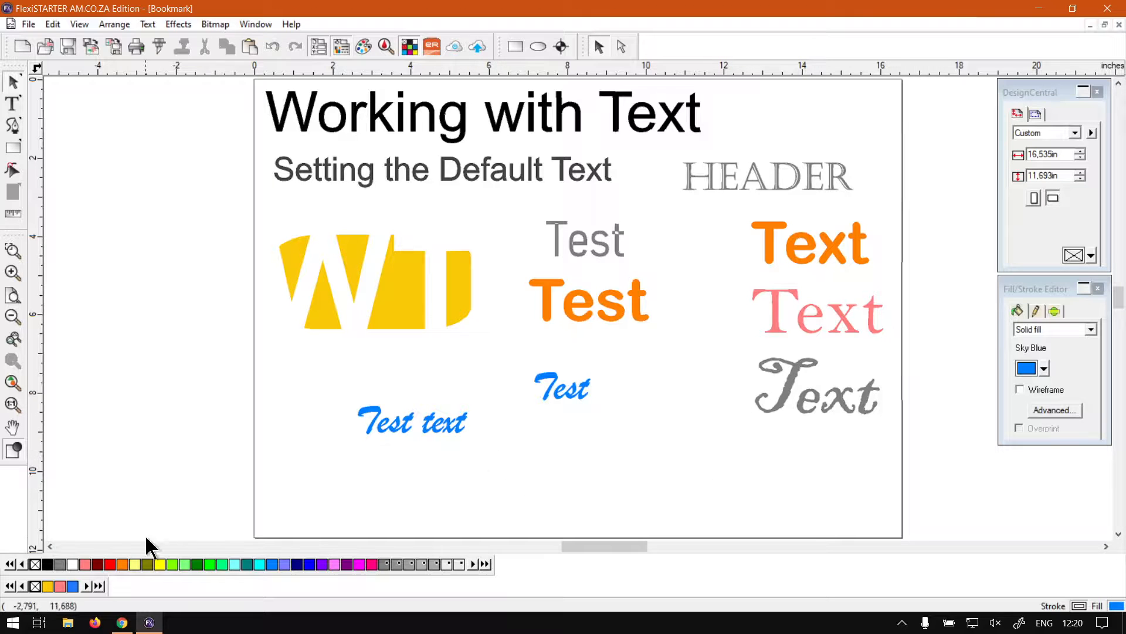
click(122, 623)
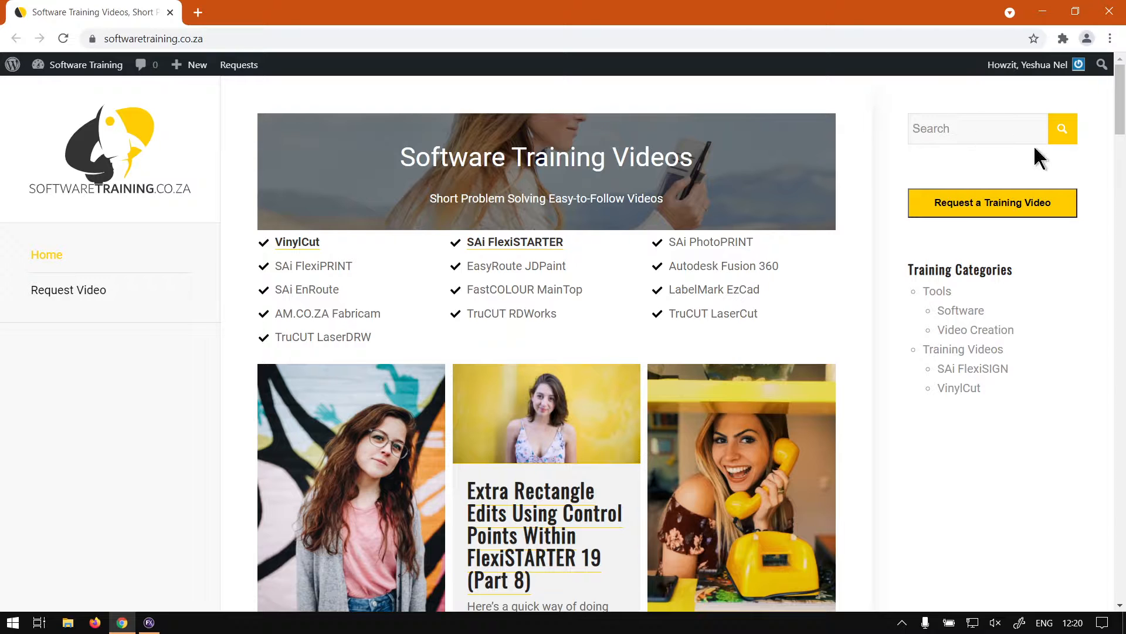
scroll(674, 346, down, 15)
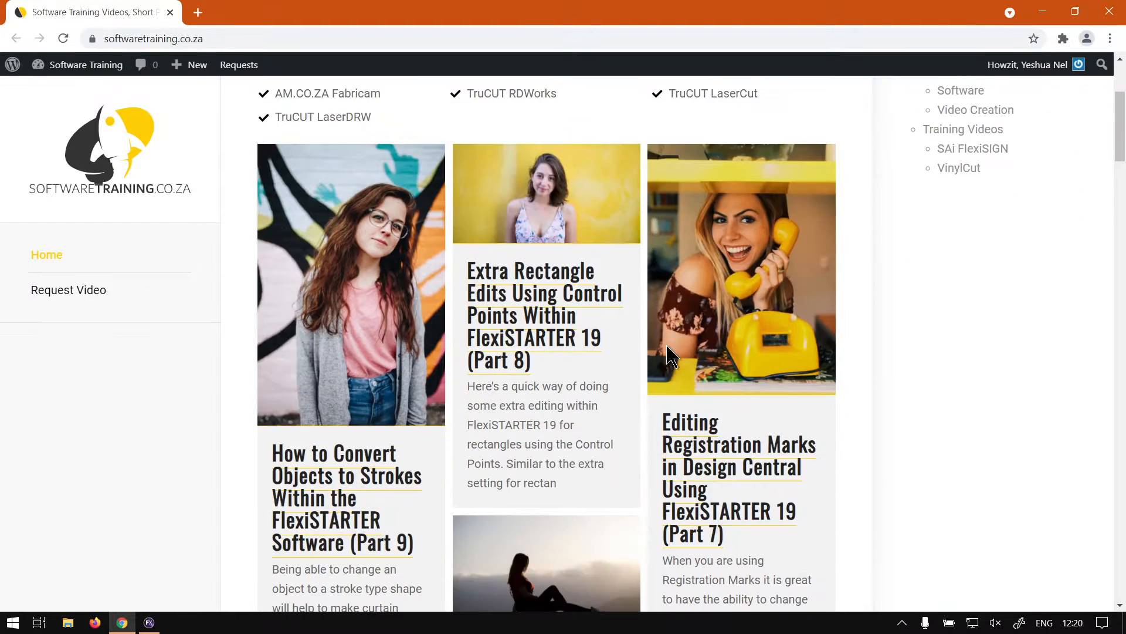
scroll(675, 355, down, 20)
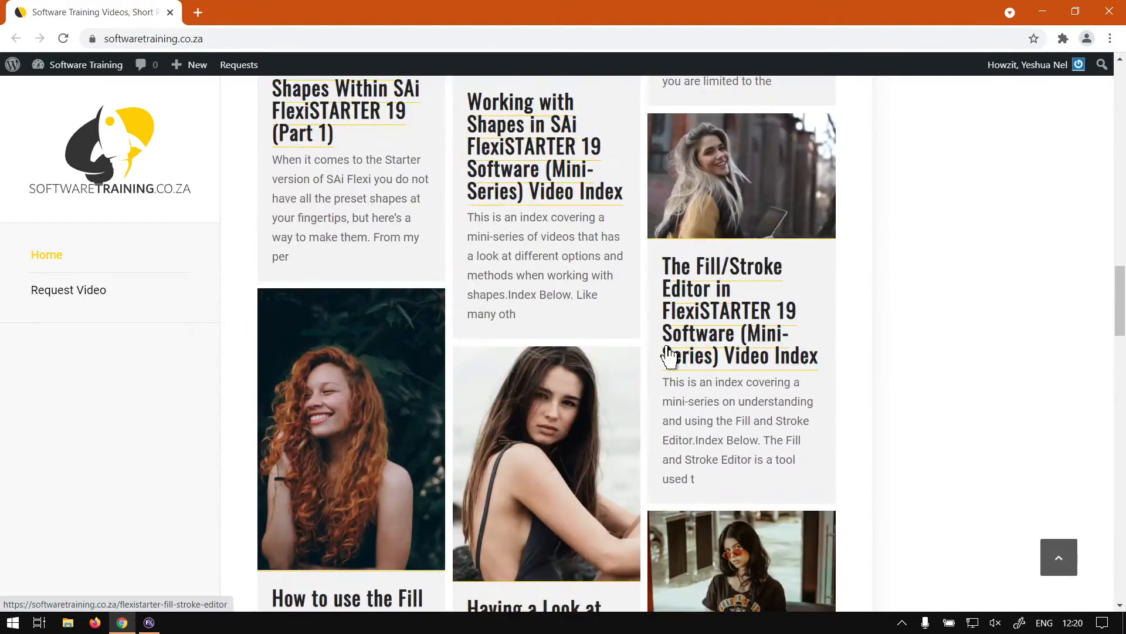
scroll(910, 370, up, 20)
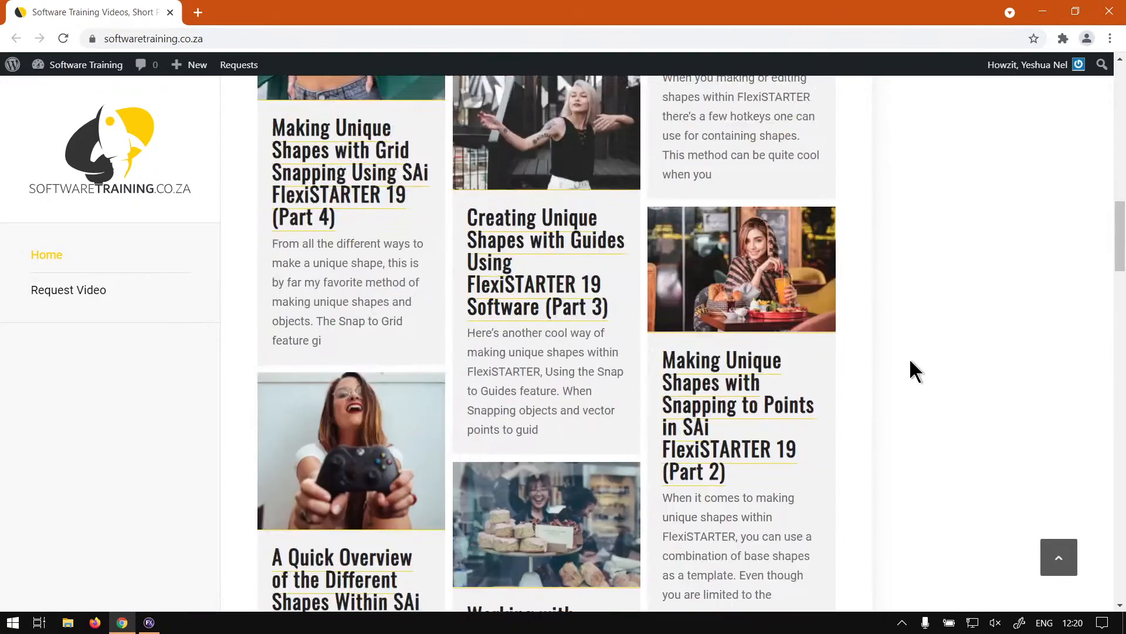